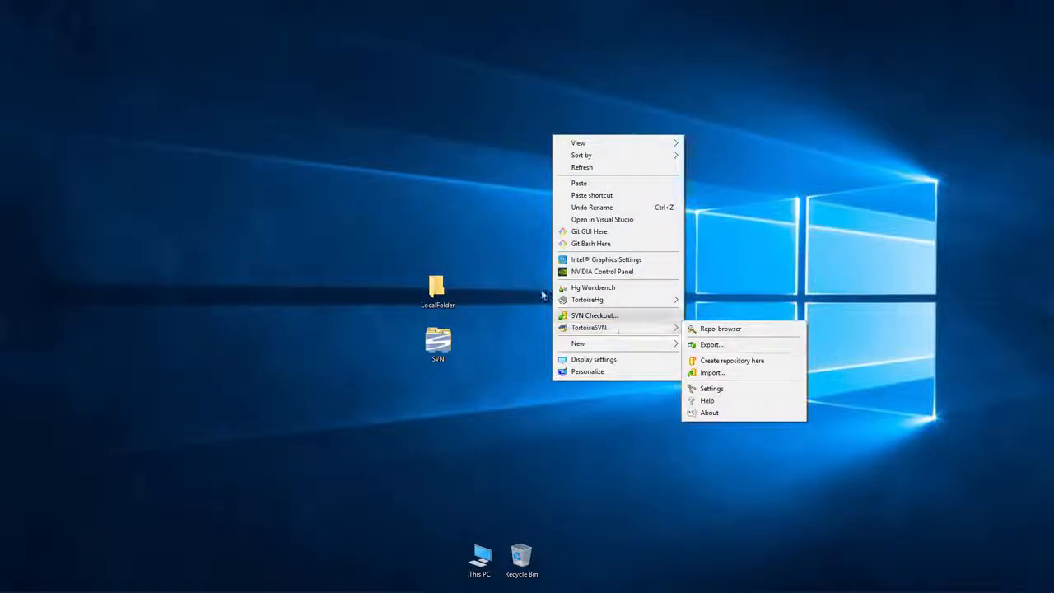
Step: Dismiss the desktop menu and select the LocalFolder and SVN folders for removal
click(529, 256)
click(447, 300)
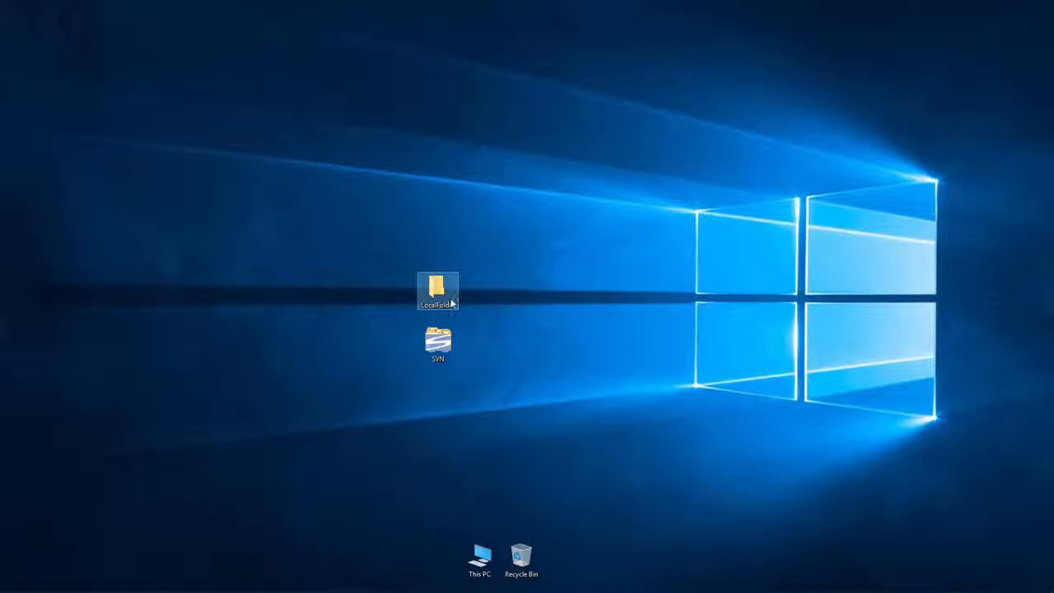
click(445, 351)
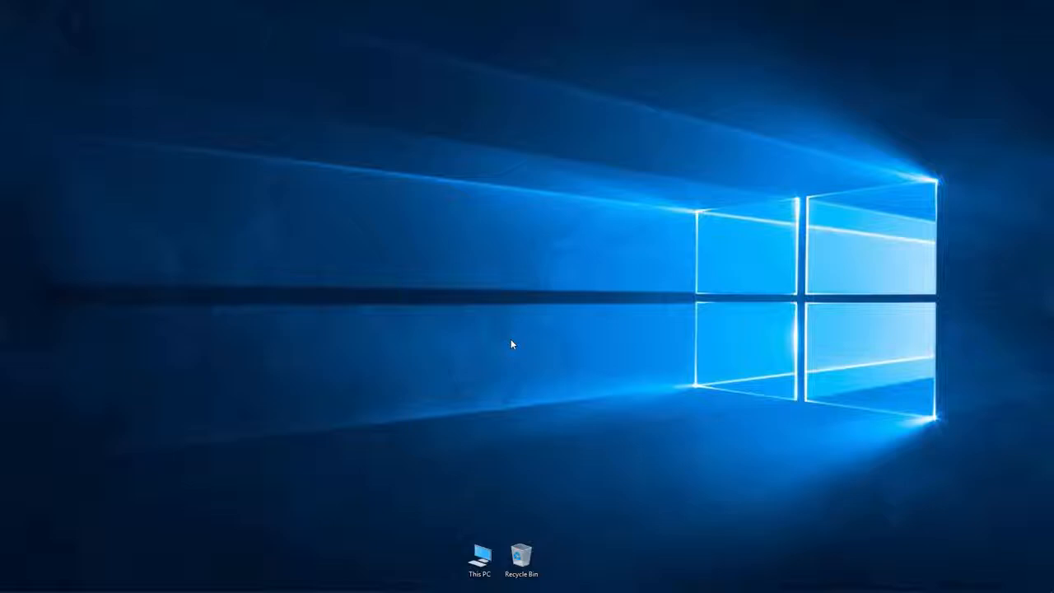
Step: Create a new desktop folder named SVN1
right_click(532, 238)
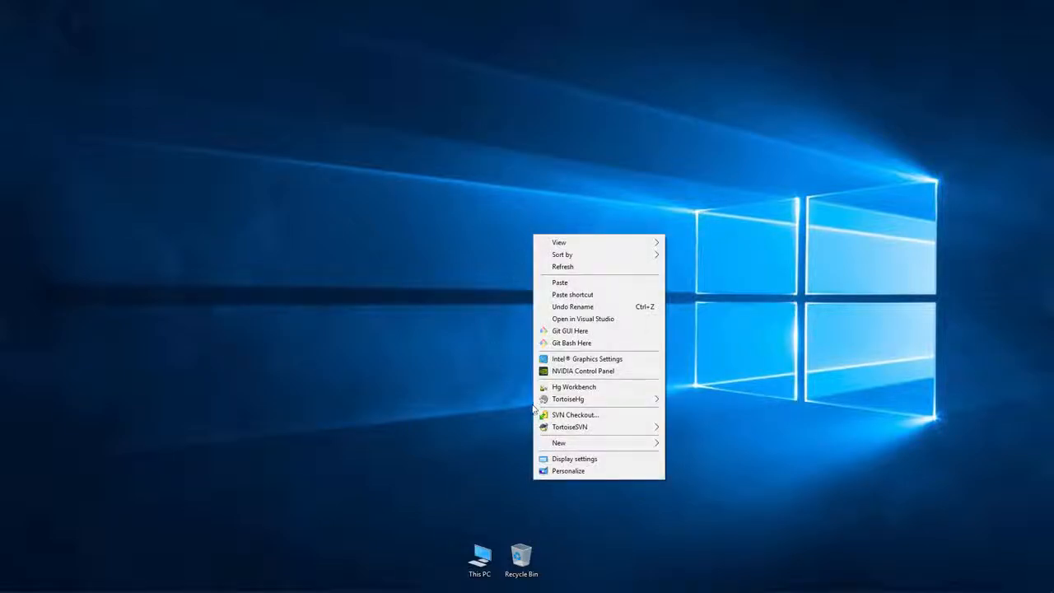
mouse_move(552, 430)
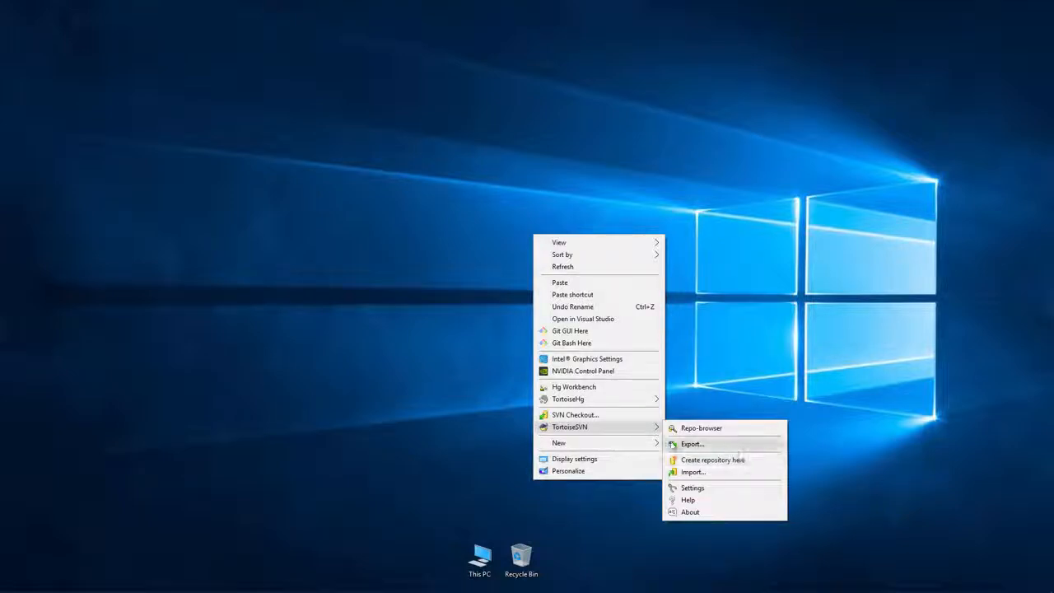
mouse_move(576, 443)
click(700, 293)
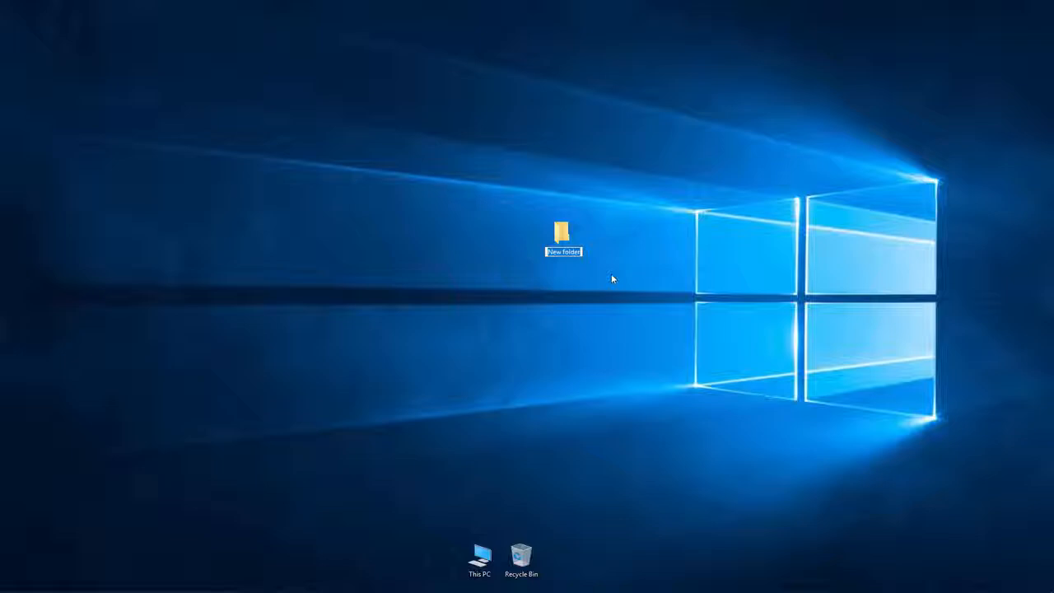
text(SVN1)
key(Return)
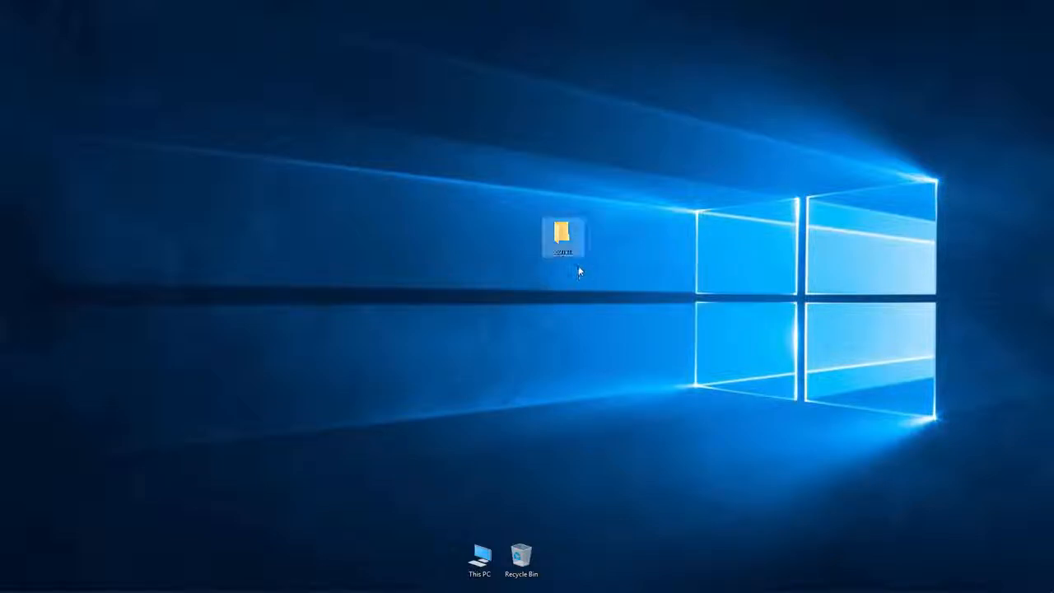
Step: Turn SVN1 into a Subversion repository with TortoiseSVN's Create repository here
right_click(562, 236)
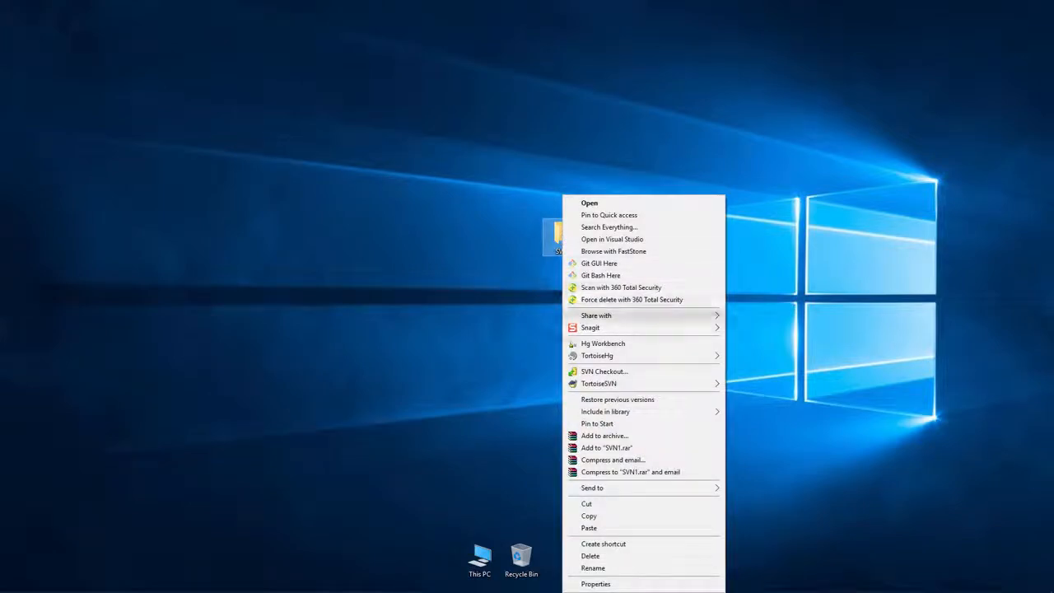
mouse_move(609, 384)
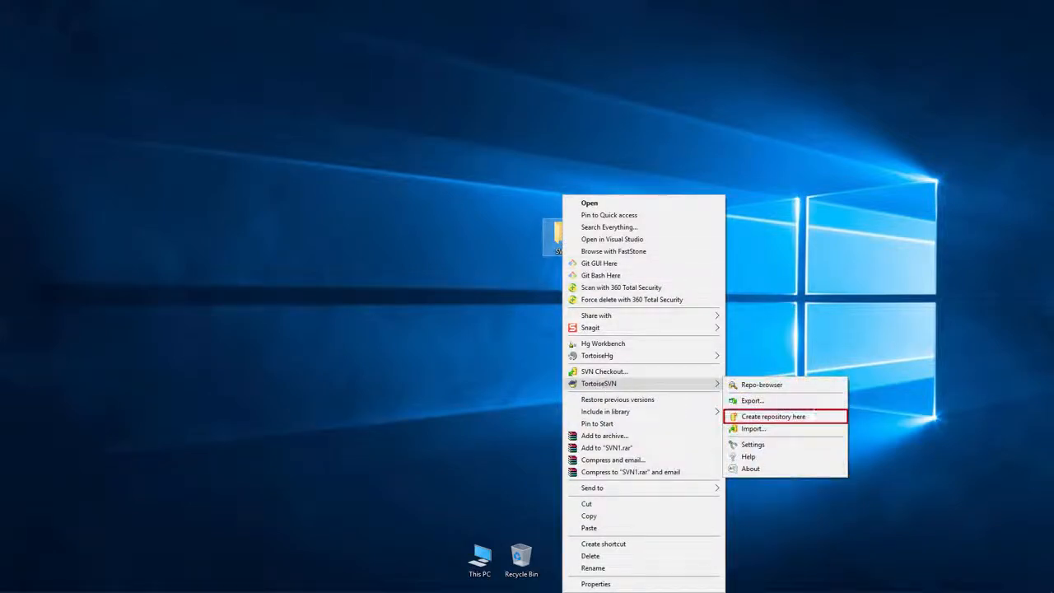
click(799, 417)
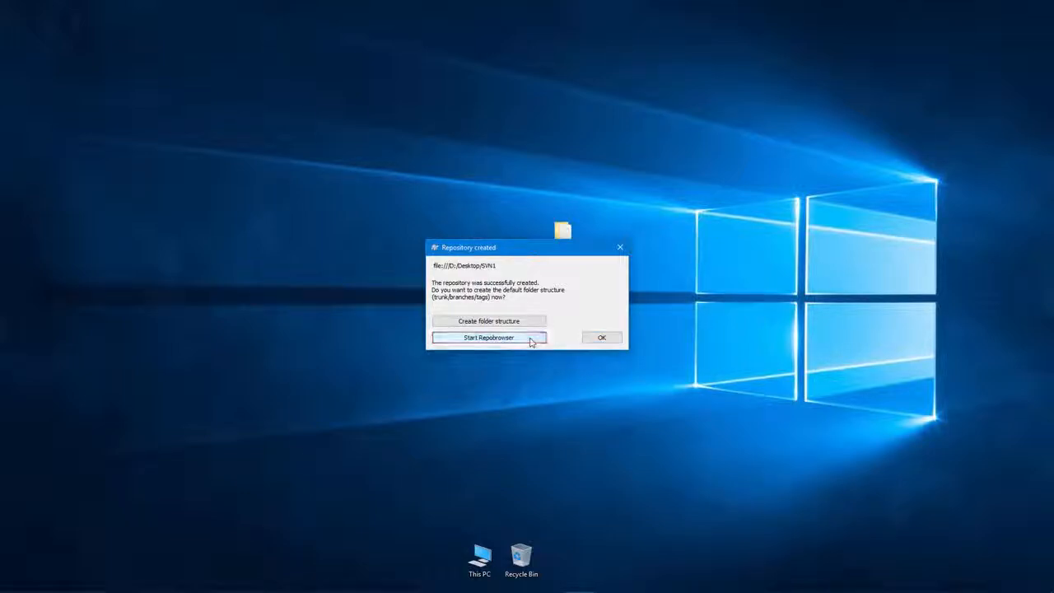
Step: Open the SVN1 repository in the Repobrowser and confirm it contains no files
click(531, 343)
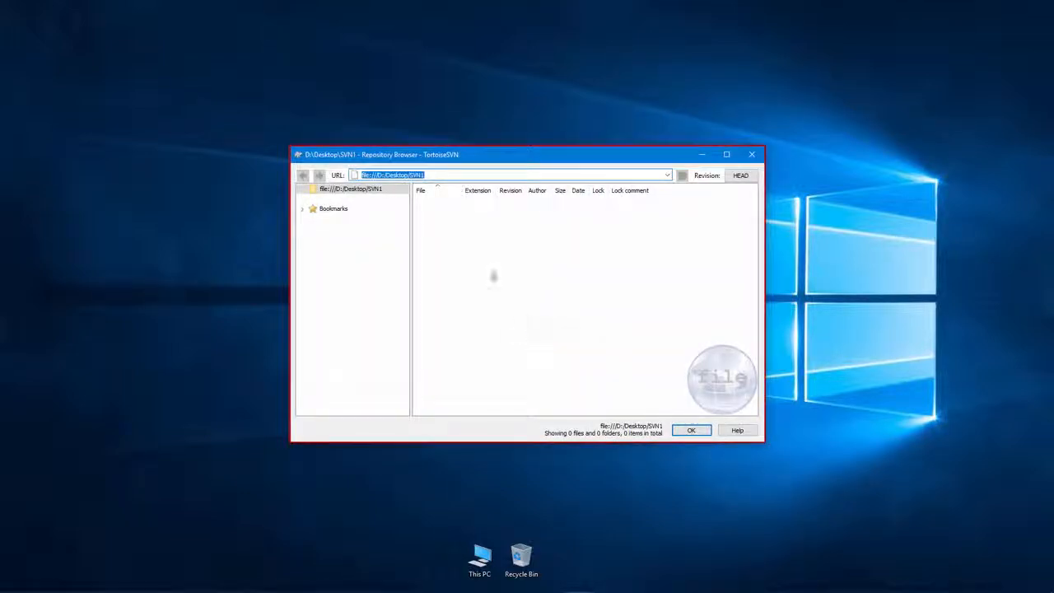
click(442, 174)
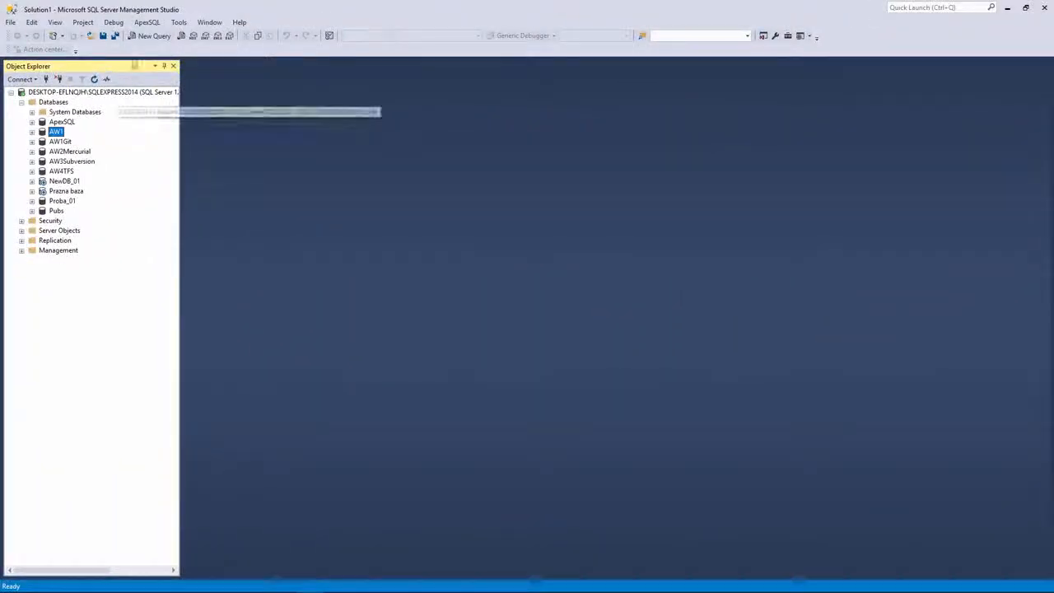
Step: Glance at the ApexSQL menu, then start Link database to source control for AW1
click(146, 22)
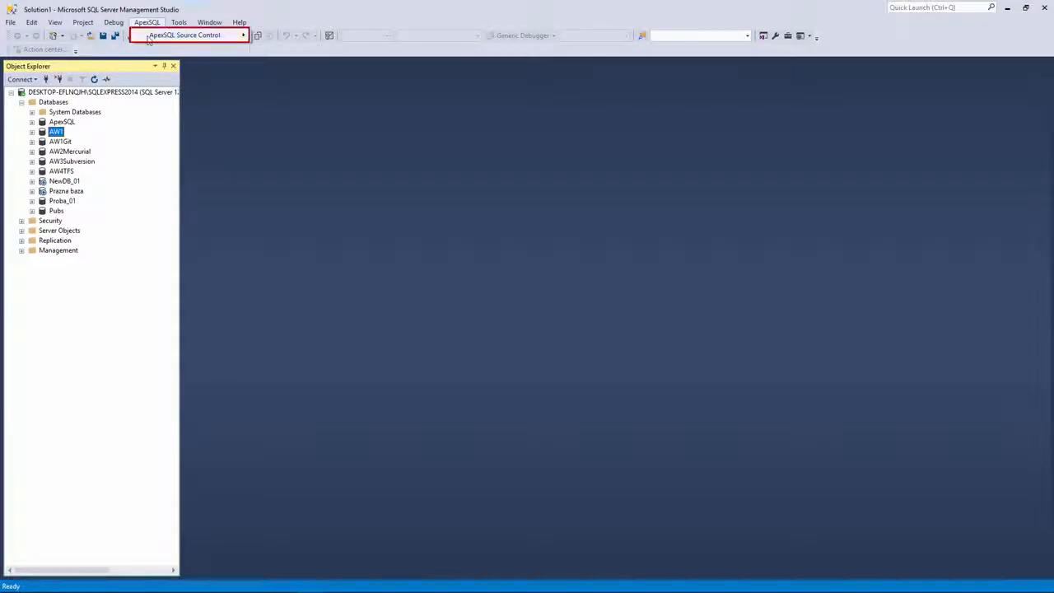
mouse_move(148, 36)
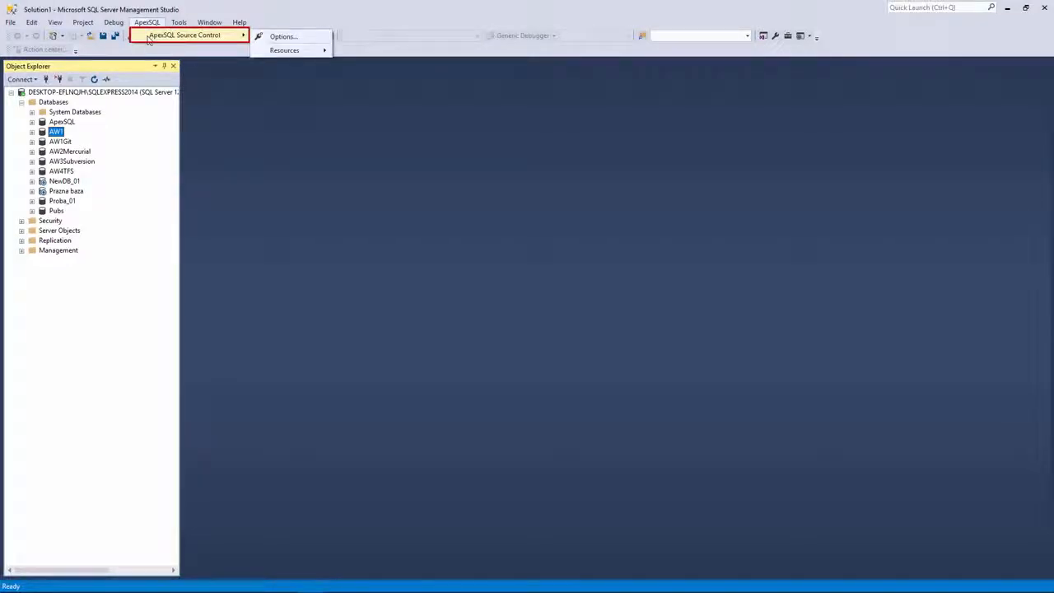
click(123, 151)
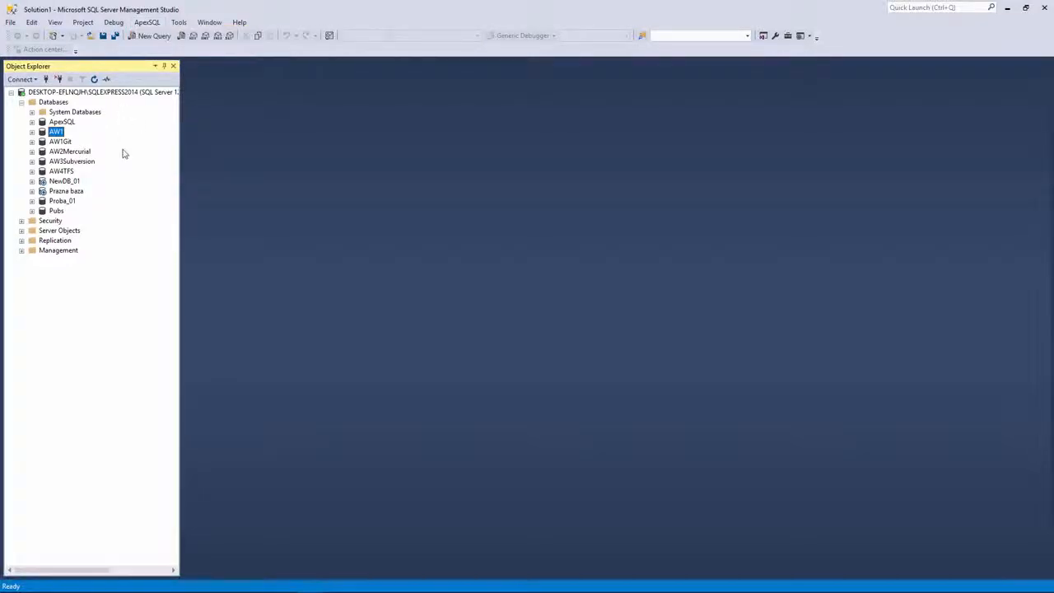
right_click(62, 134)
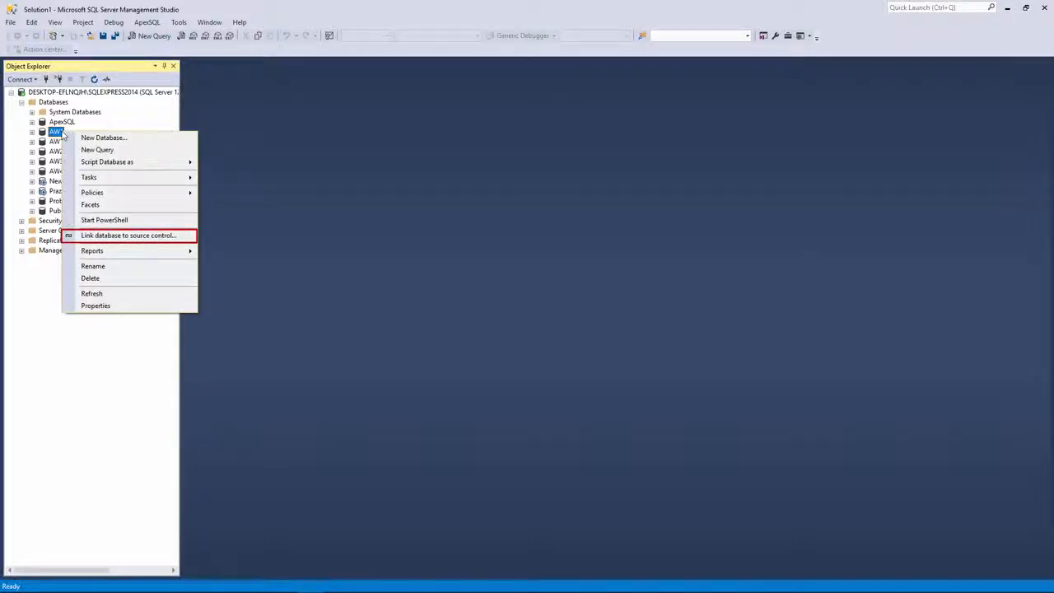
click(149, 238)
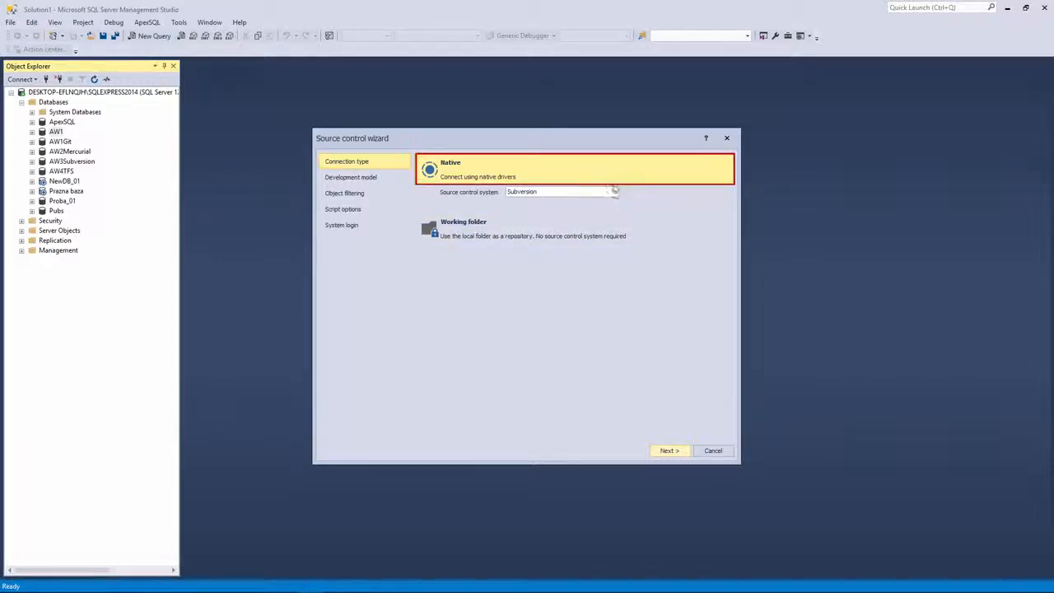
Step: Keep Subversion as the source control system and proceed to System login
click(613, 192)
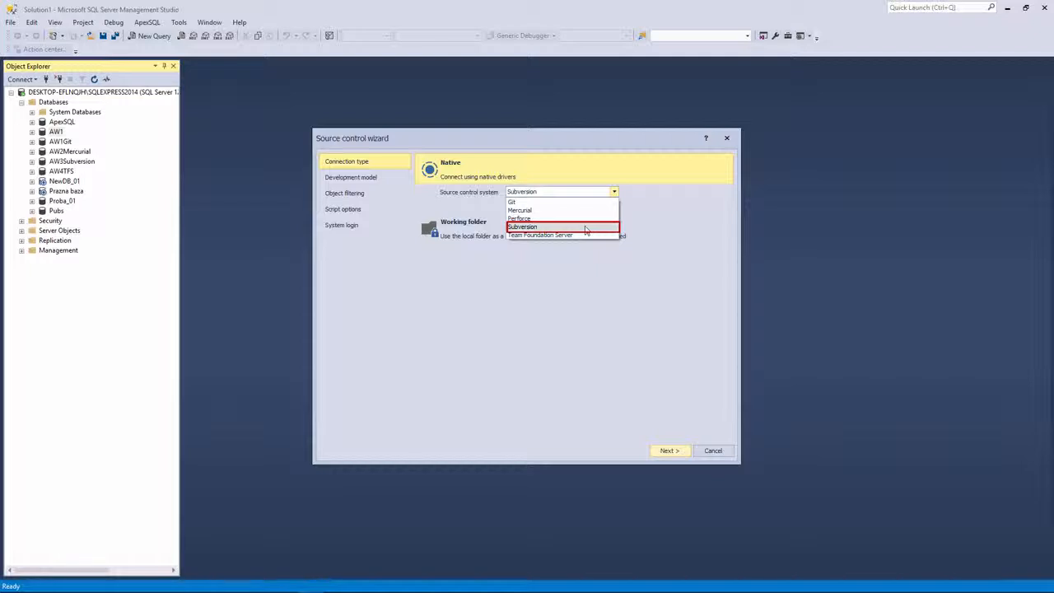
click(585, 228)
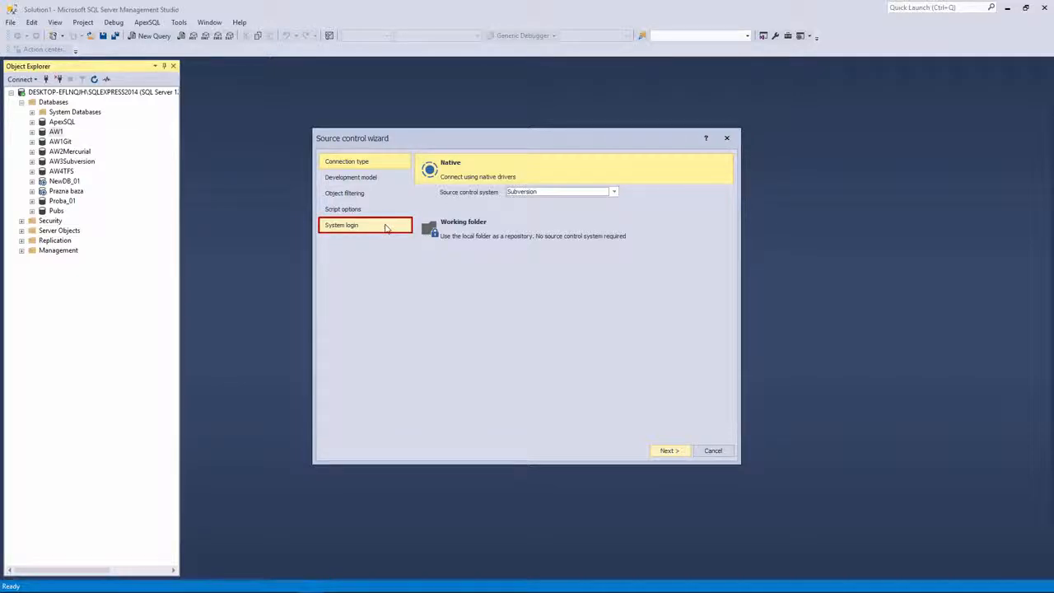
click(386, 227)
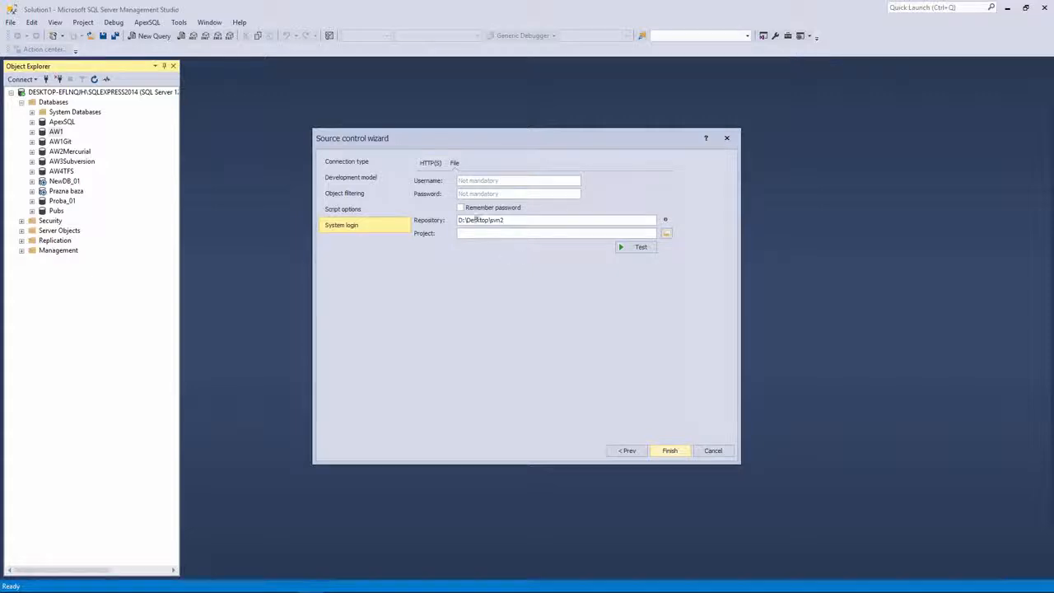
Step: Choose the File connection and leave Username and Password empty
click(456, 164)
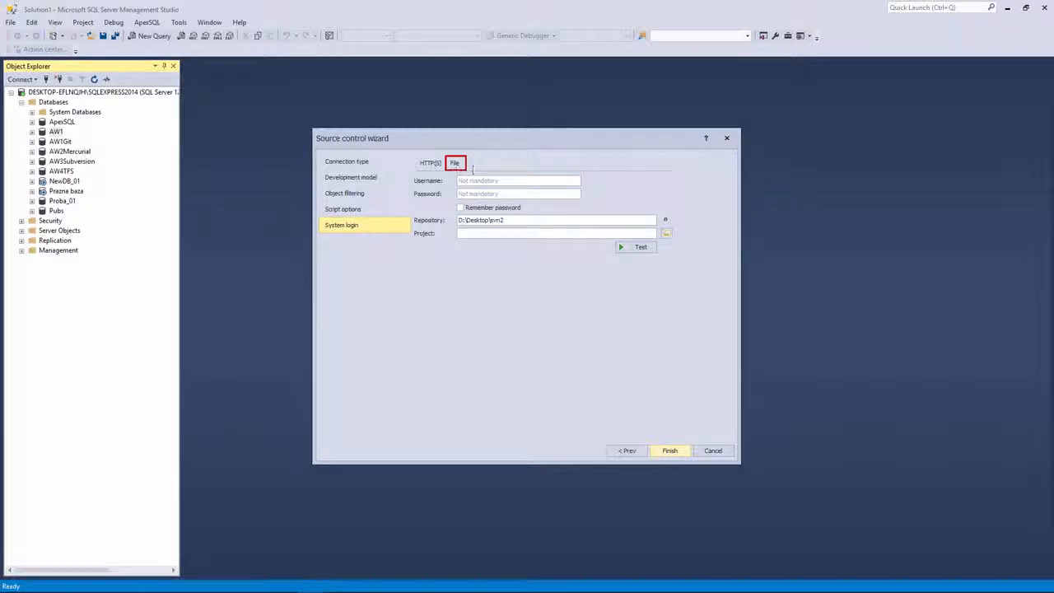
click(541, 181)
text(m)
click(537, 193)
text(*)
drag(520, 180, 437, 183)
key(BackSpace)
click(508, 194)
key(BackSpace)
Step: Set the repository path to D:\Desktop\SVN1
click(525, 220)
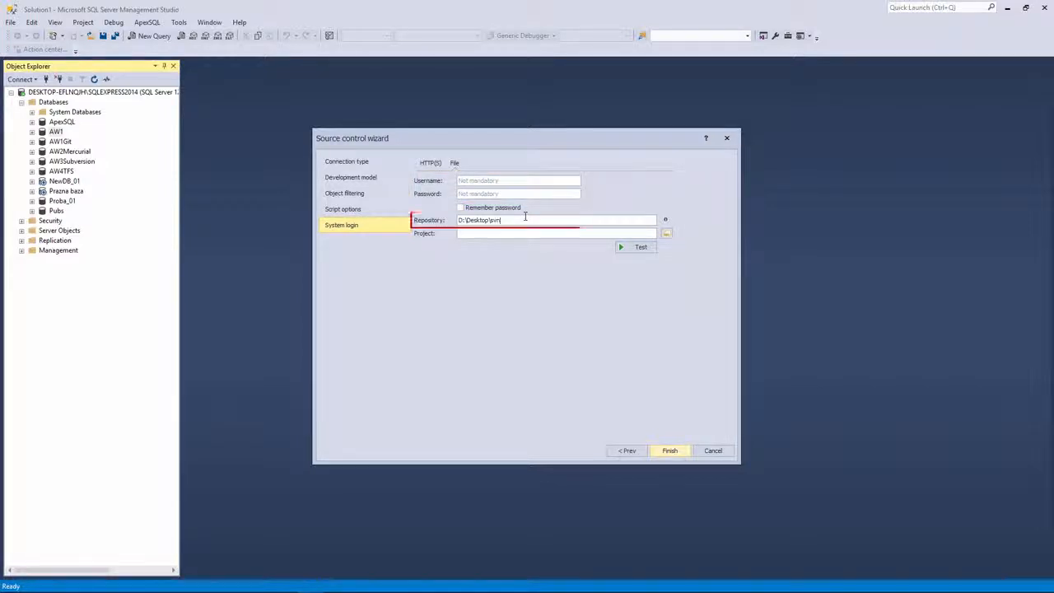
key(BackSpace)
key(BackSpace)
key(BackSpace)
key(BackSpace)
text(s)
key(BackSpace)
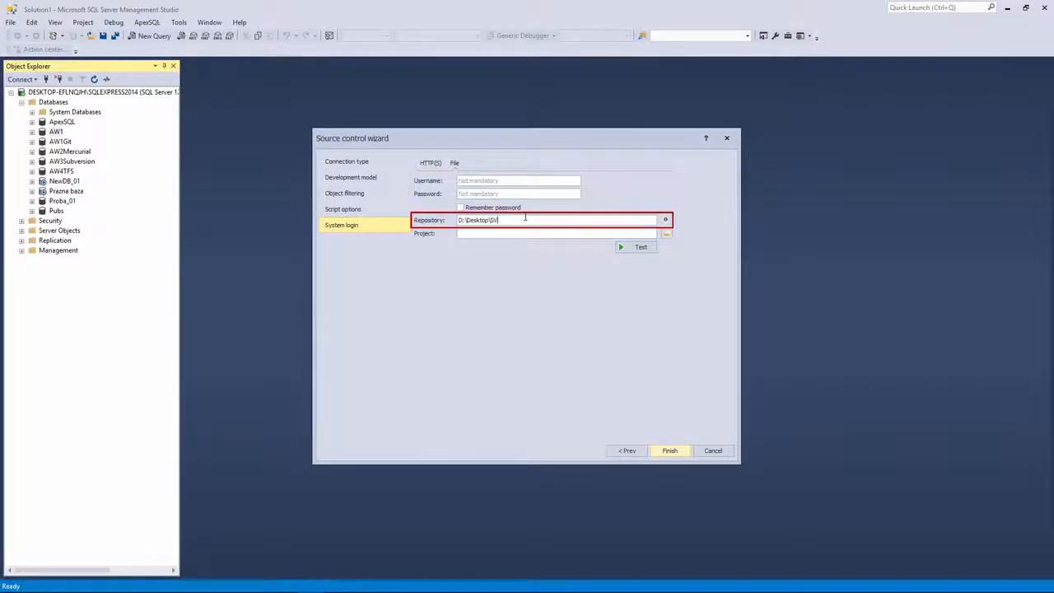
text(SVN1)
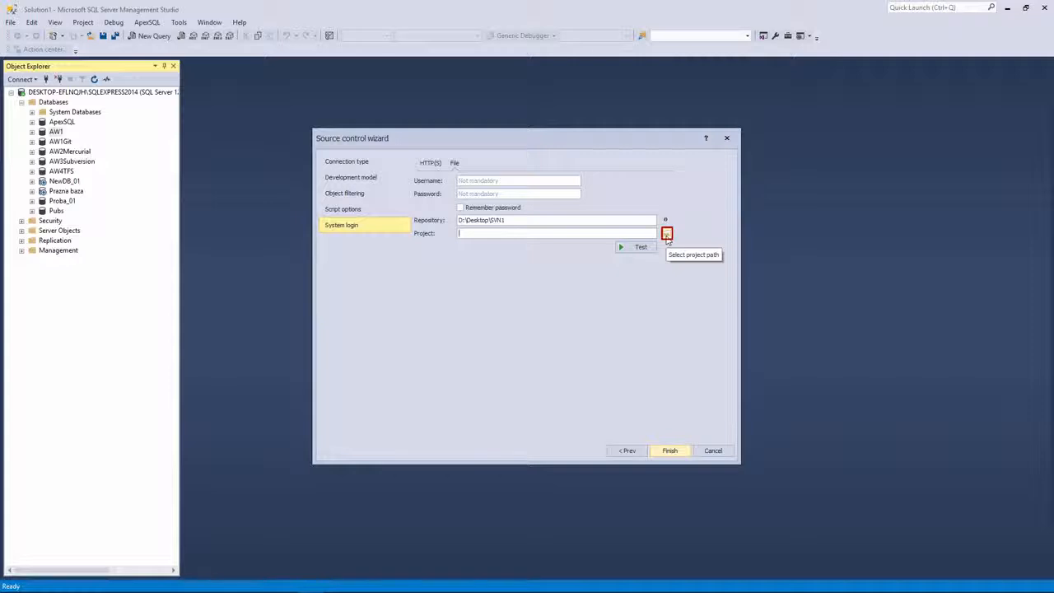
Step: Create an AW1 project in the repository, accept $/AW1, and finish the wizard
click(667, 234)
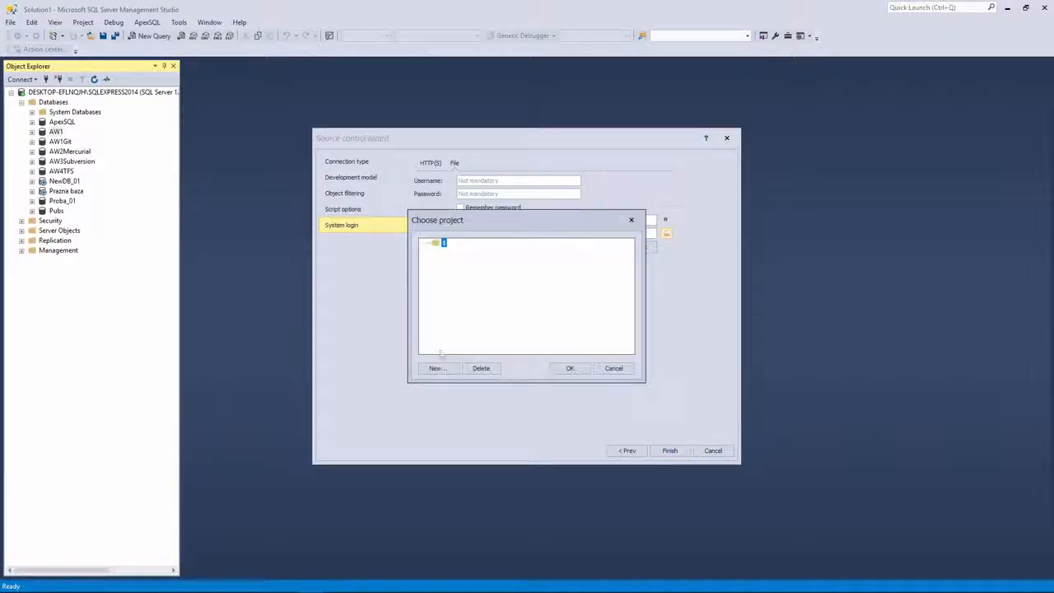
click(438, 368)
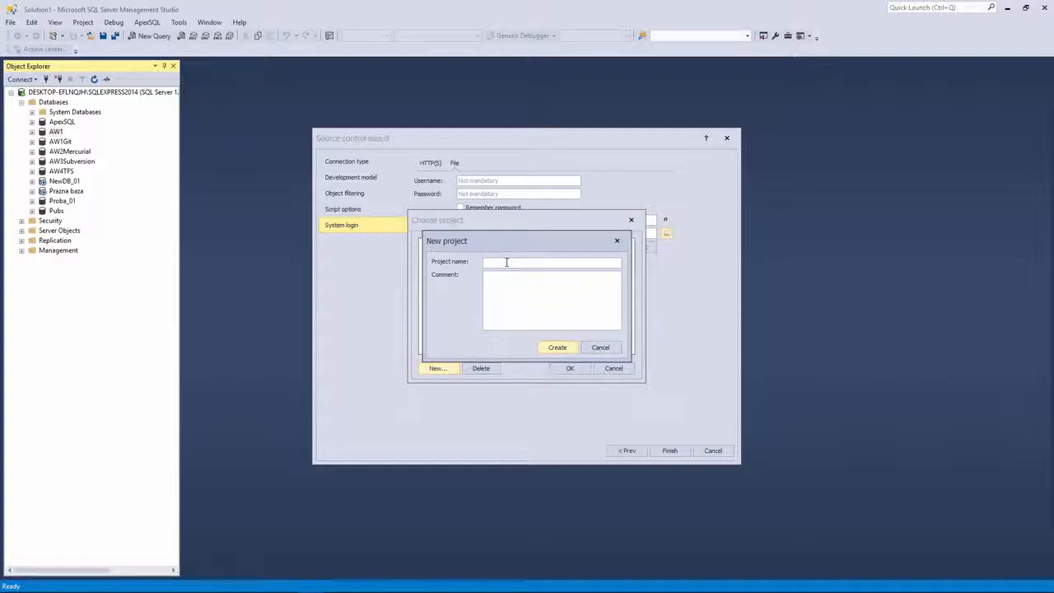
text(AW1)
click(557, 347)
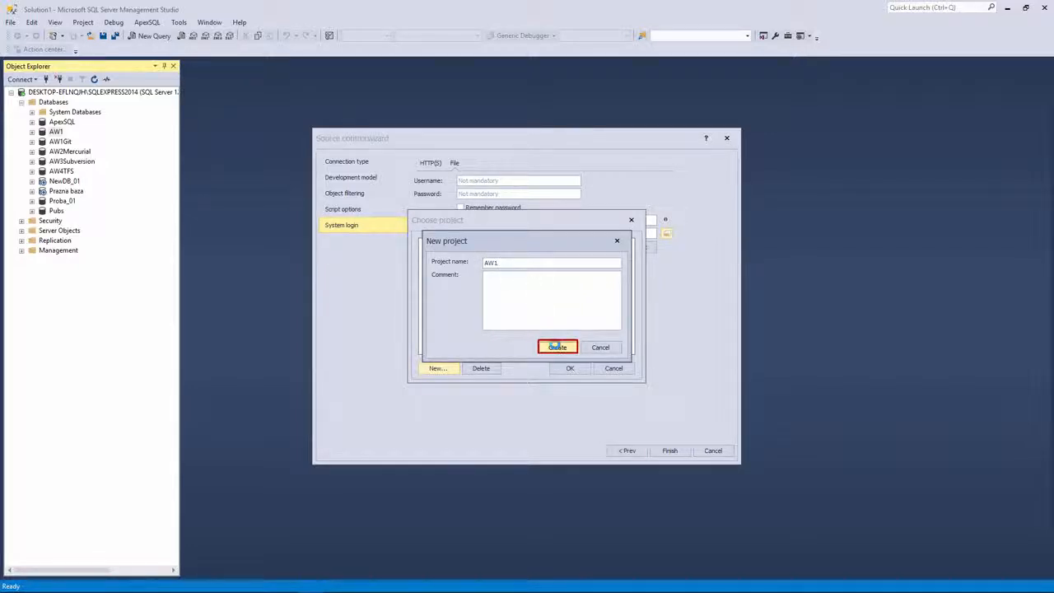
click(567, 369)
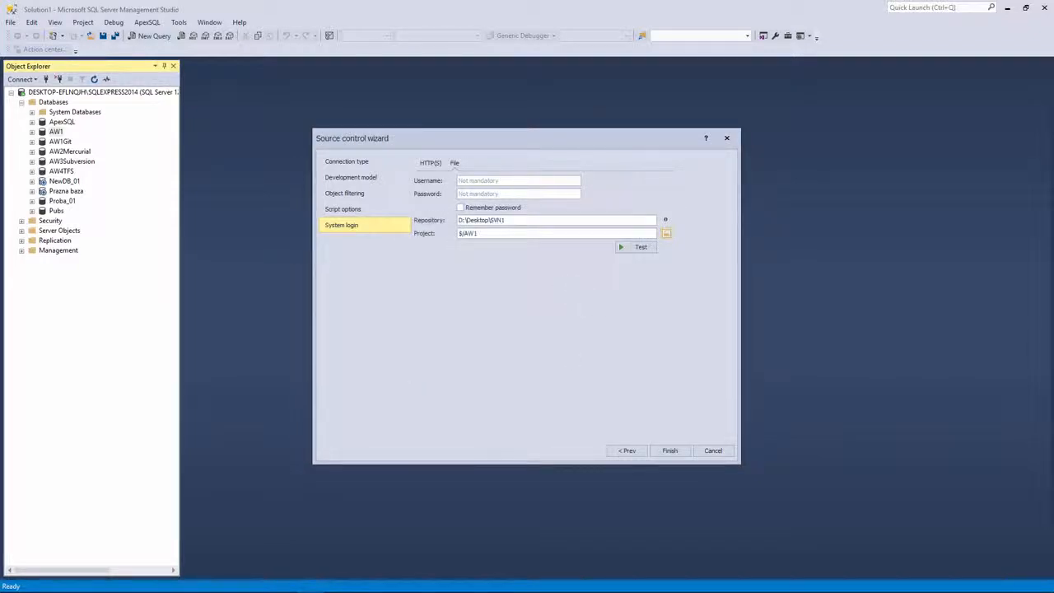
click(670, 452)
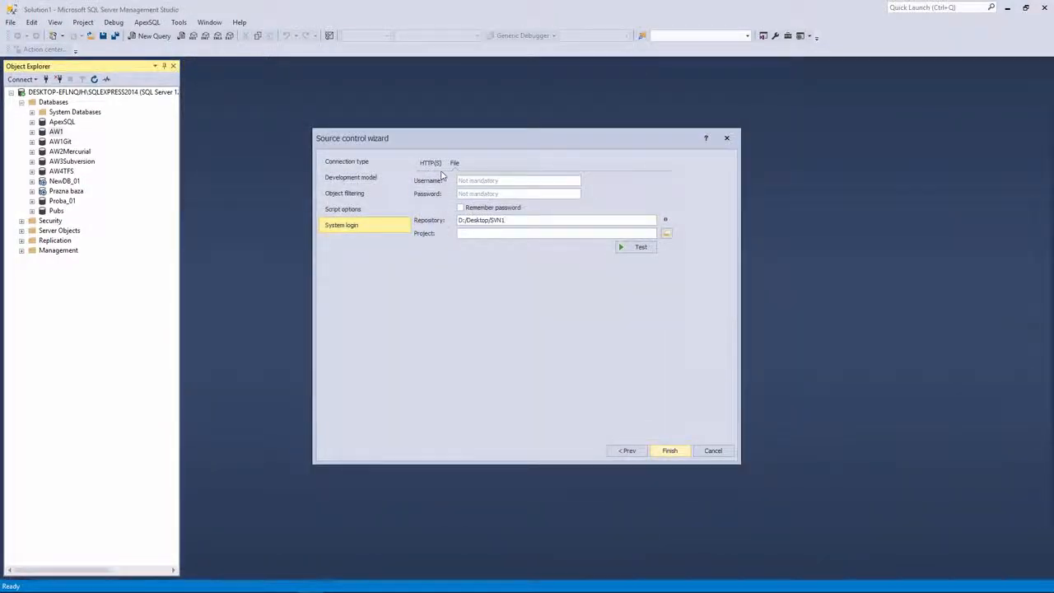
Step: Switch the Source control wizard to the HTTP(S) connection settings
click(436, 167)
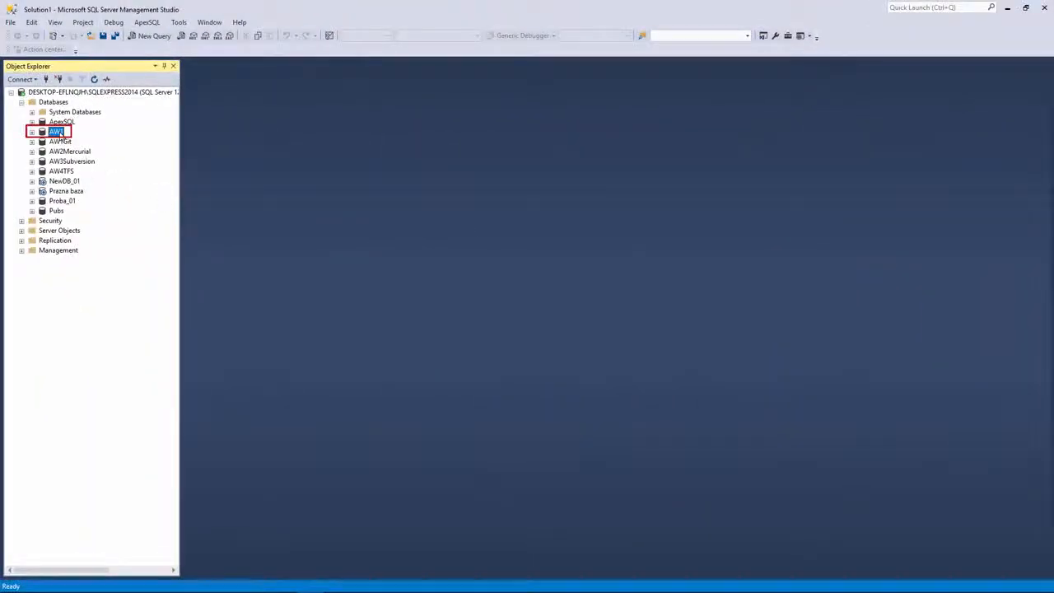
Step: Relaunch Link database to source control for AW1 and go to System login
right_click(61, 137)
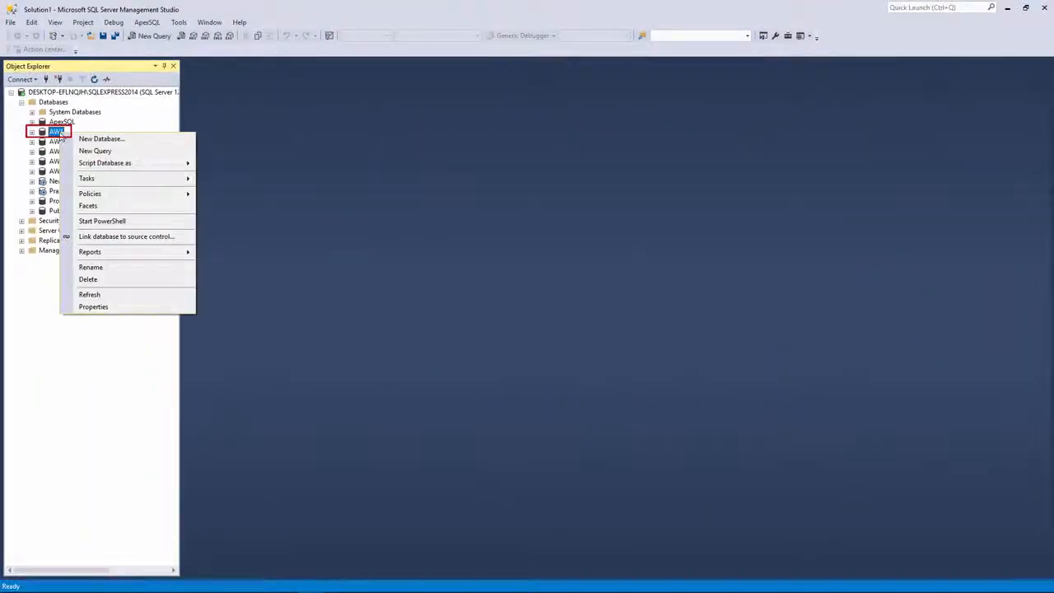
click(134, 238)
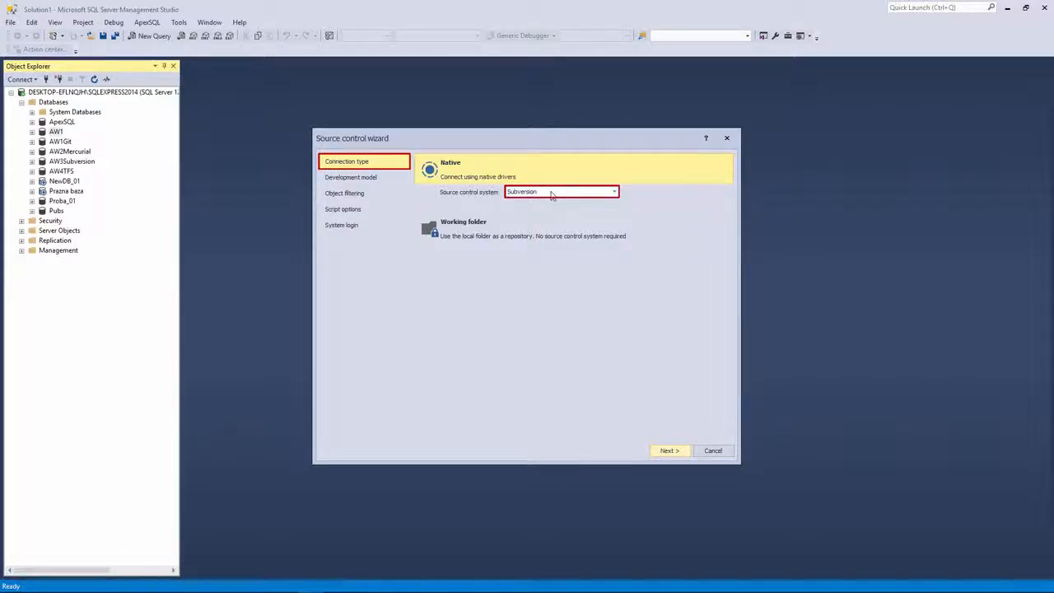
click(347, 234)
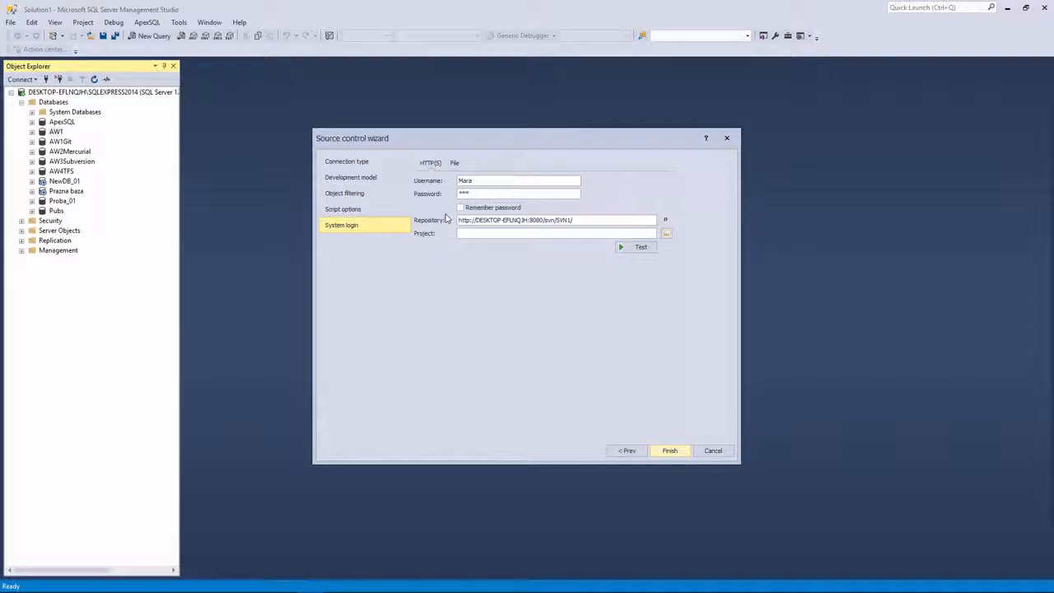
Step: Replace the stored username and password with new credentials and attempt to finish linking
drag(481, 195, 454, 182)
key(BackSpace)
key(BackSpace)
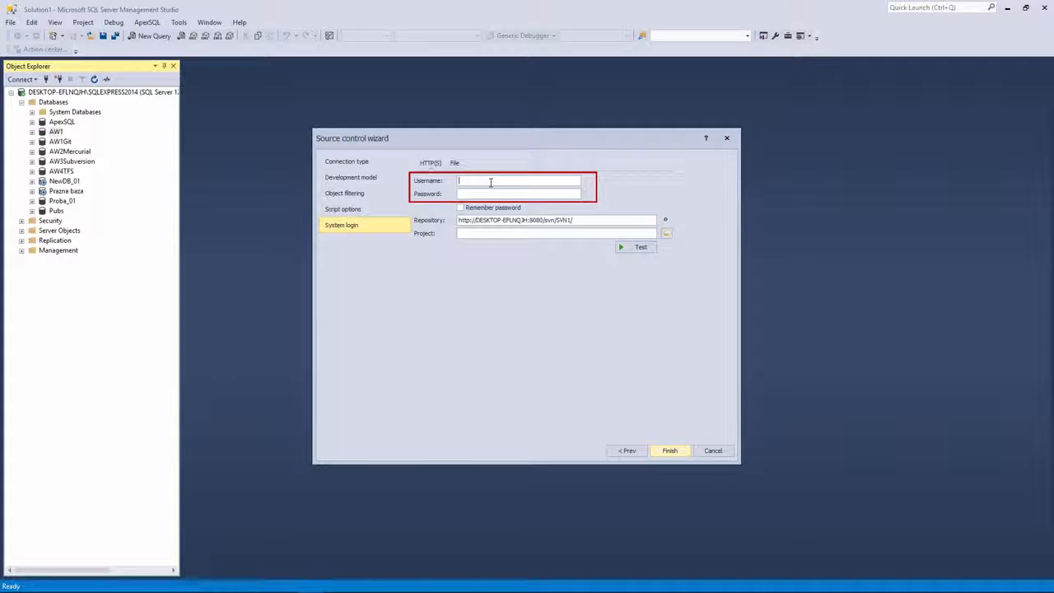
click(491, 182)
text(**)
click(670, 449)
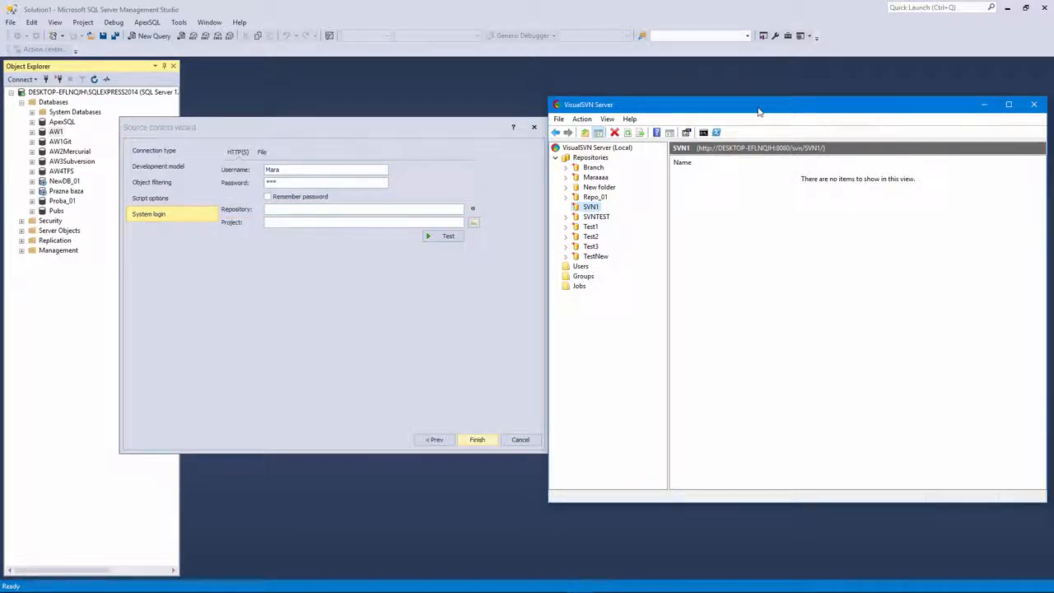
Step: Check the local VisualSVN server's network settings in its properties without changing them
drag(748, 105, 673, 99)
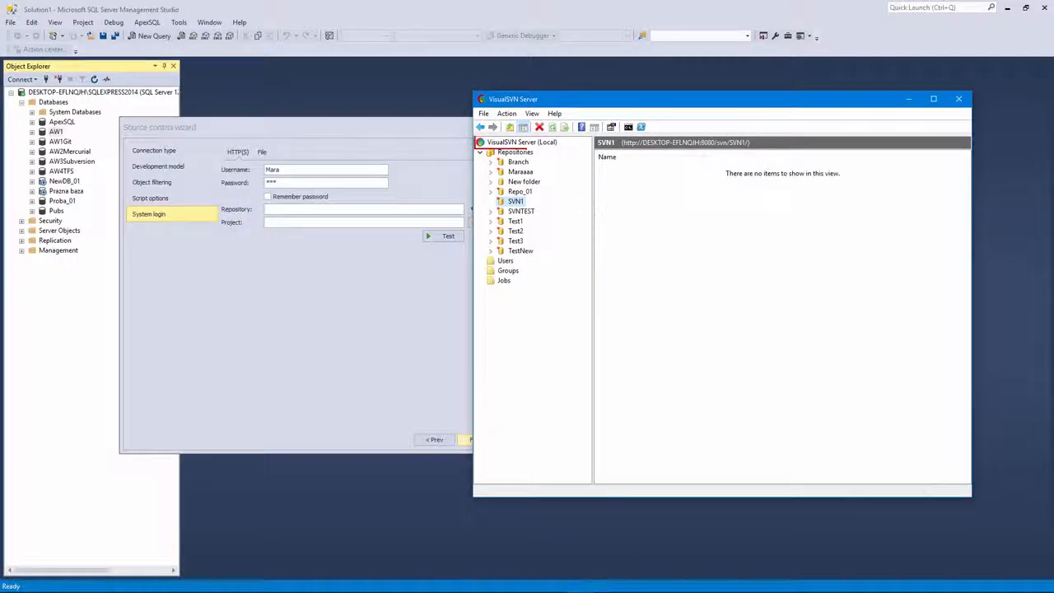
click(539, 142)
right_click(539, 143)
click(551, 197)
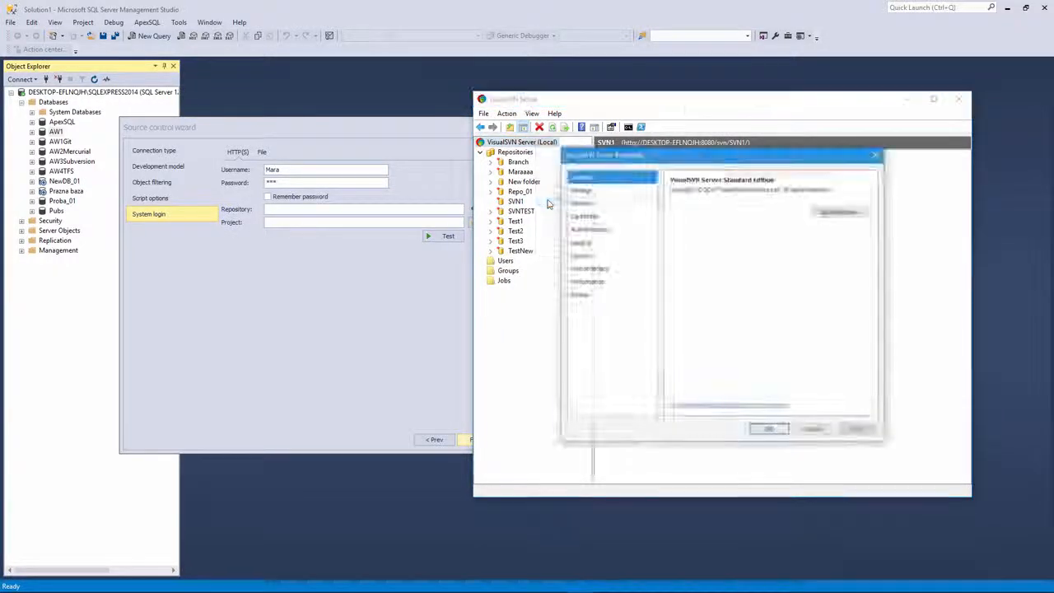
click(581, 203)
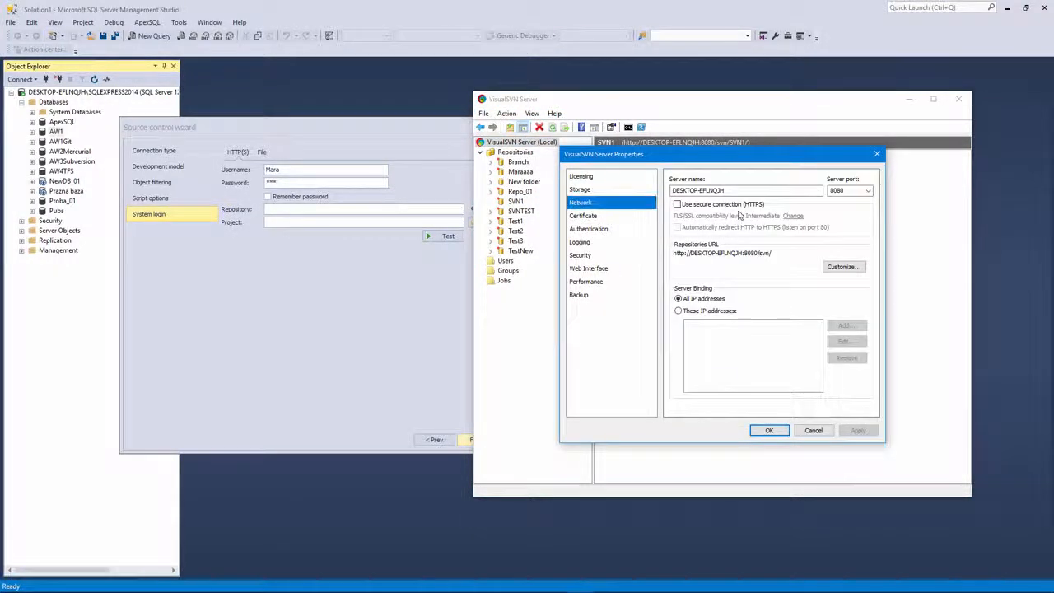
click(813, 429)
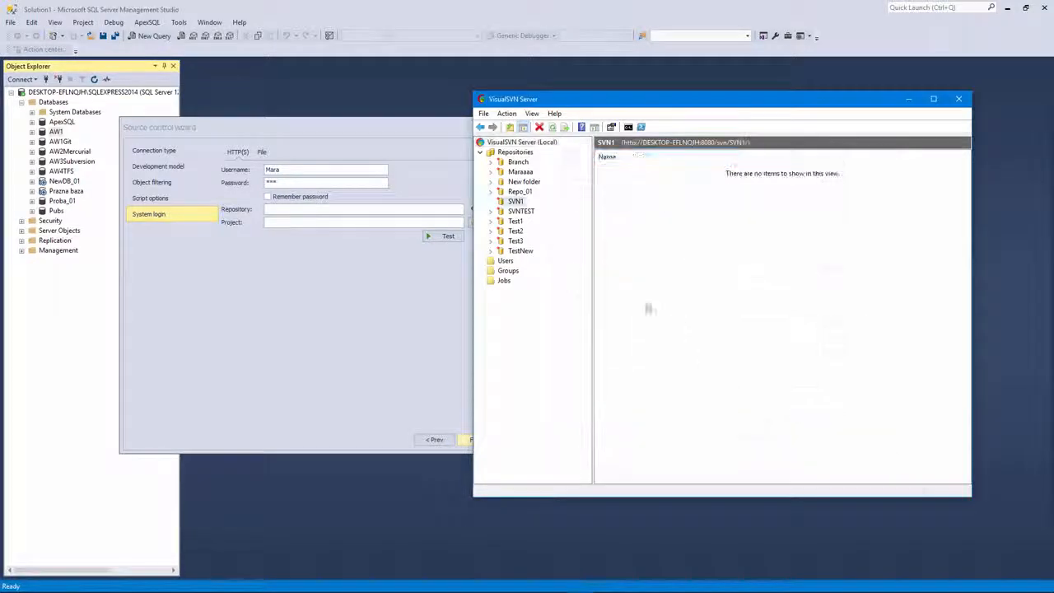
Step: Copy the SVN1 repository URL into the wizard's Repository field and browse its projects
right_click(519, 203)
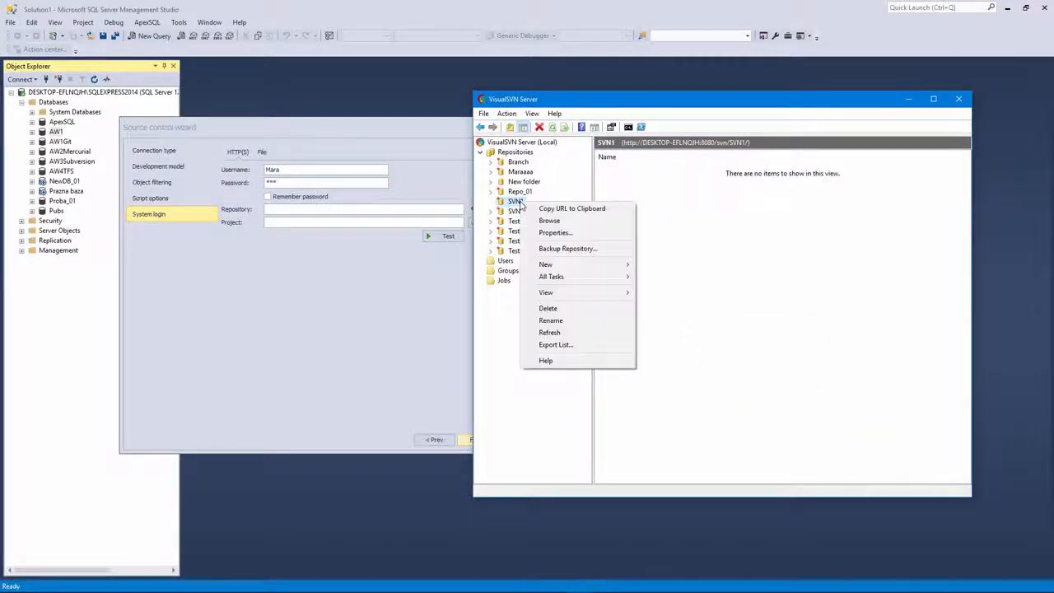
click(576, 210)
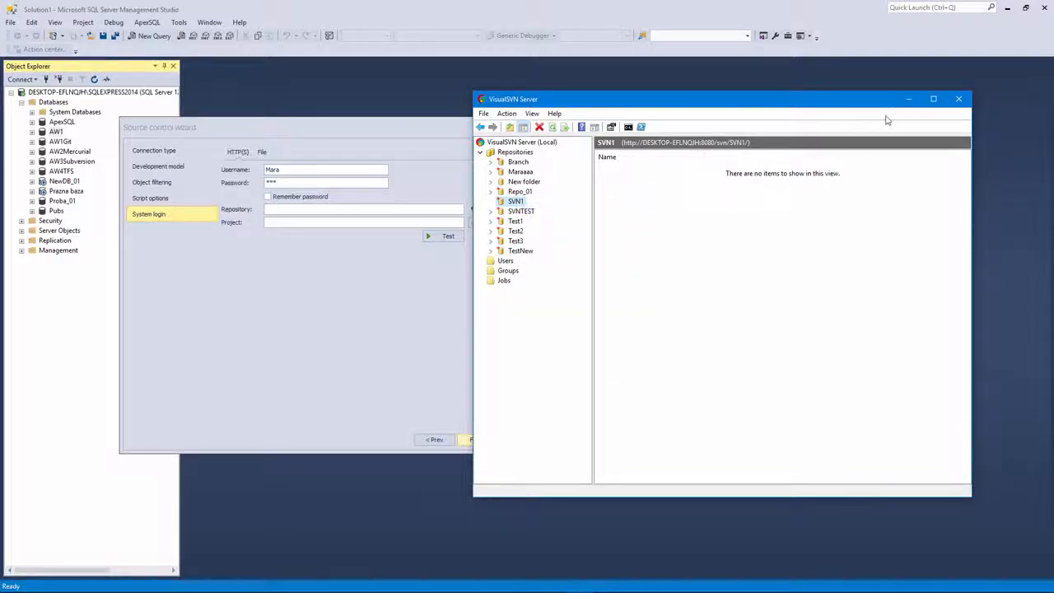
key(alt+Tab)
right_click(383, 209)
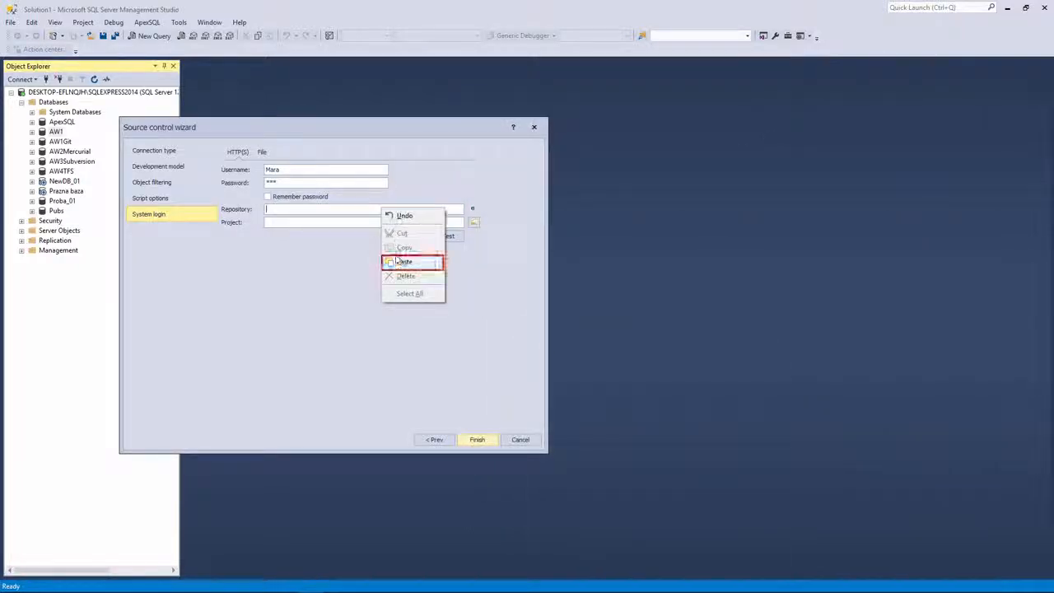
click(414, 261)
drag(380, 128, 504, 134)
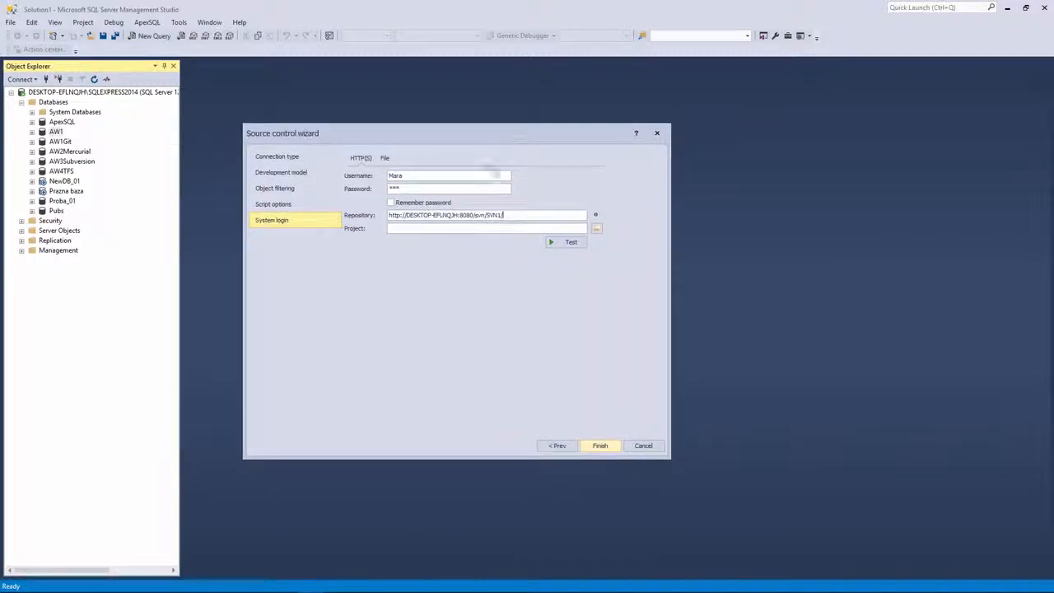
click(596, 228)
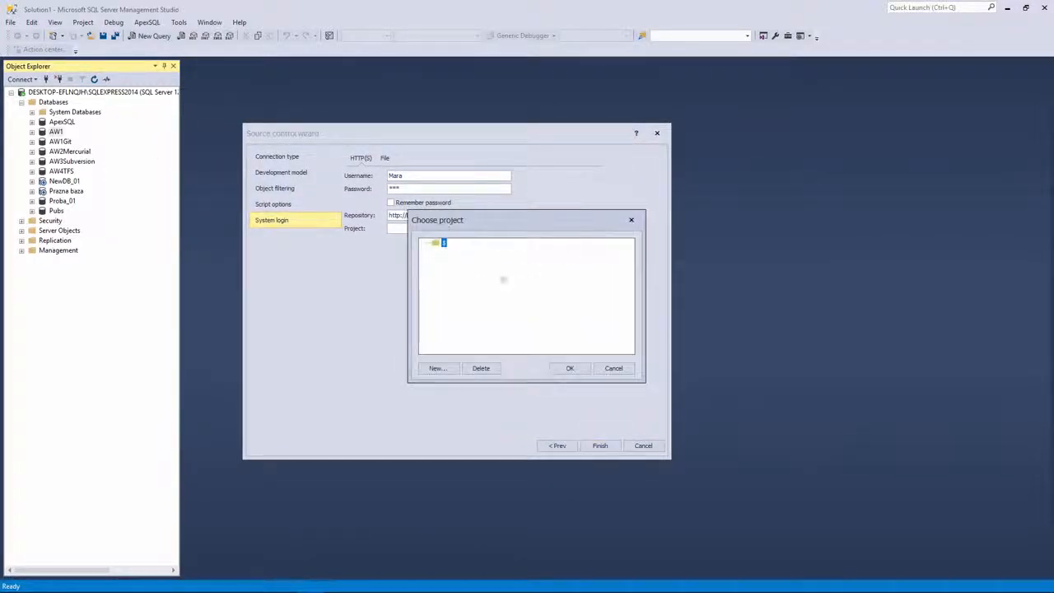
Step: Create a new AW1Repository project in SVN1, accept it, and finish the link
click(437, 367)
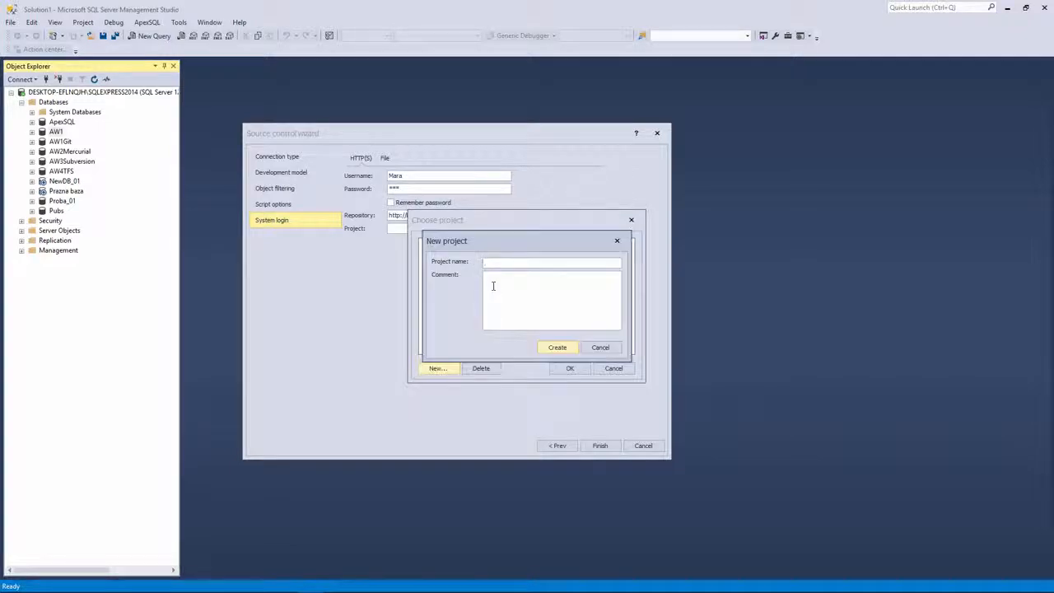
text(AW1Repository)
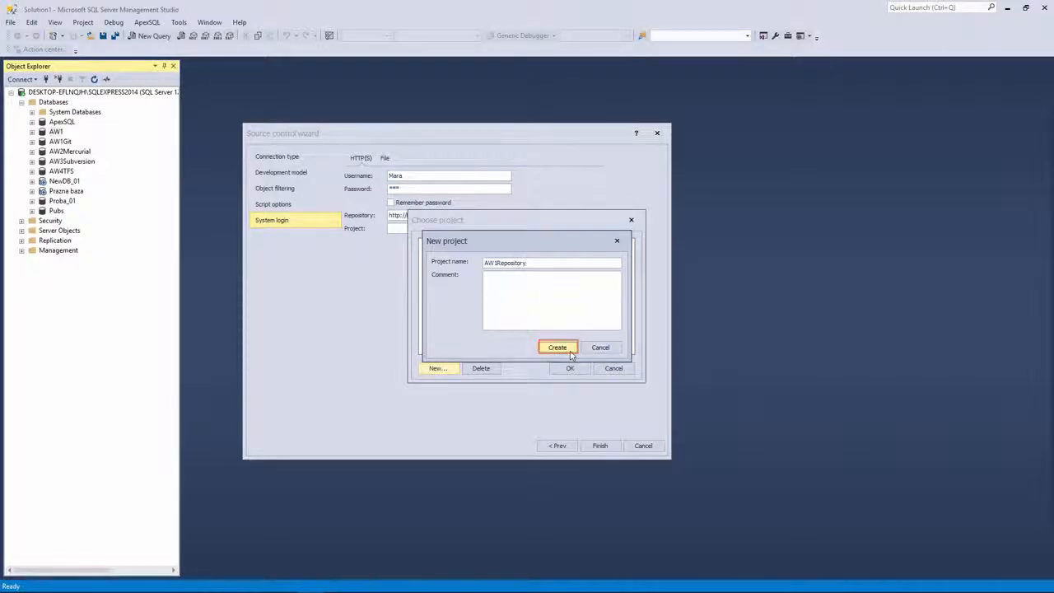
click(559, 348)
click(569, 368)
click(600, 445)
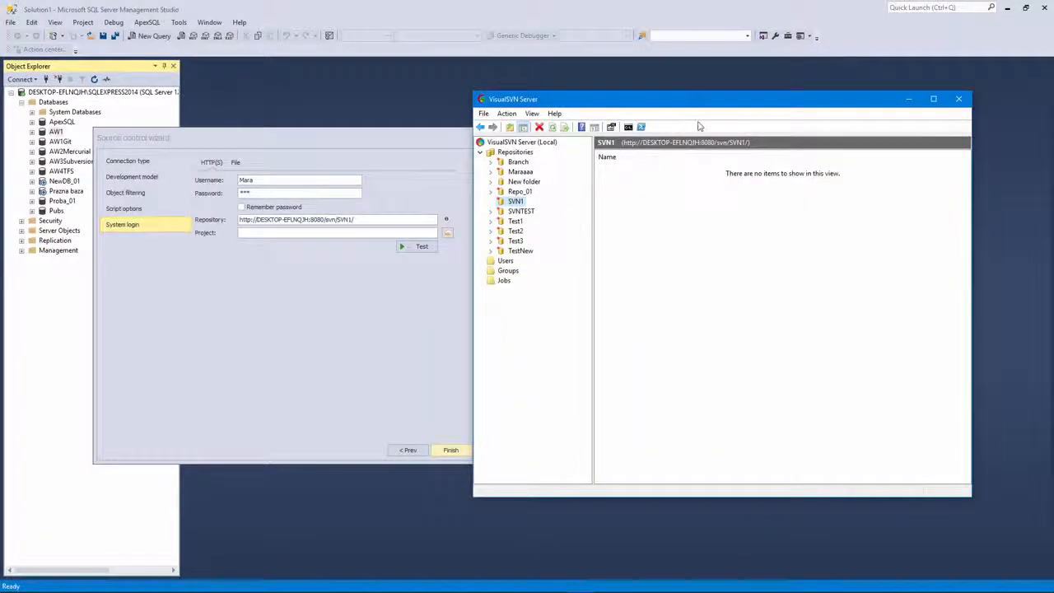
Step: Switch the VisualSVN server to secure HTTPS connections on port 8443 and restart it
mouse_move(714, 105)
mouse_down()
mouse_move(743, 104)
mouse_move(713, 103)
mouse_up()
right_click(545, 139)
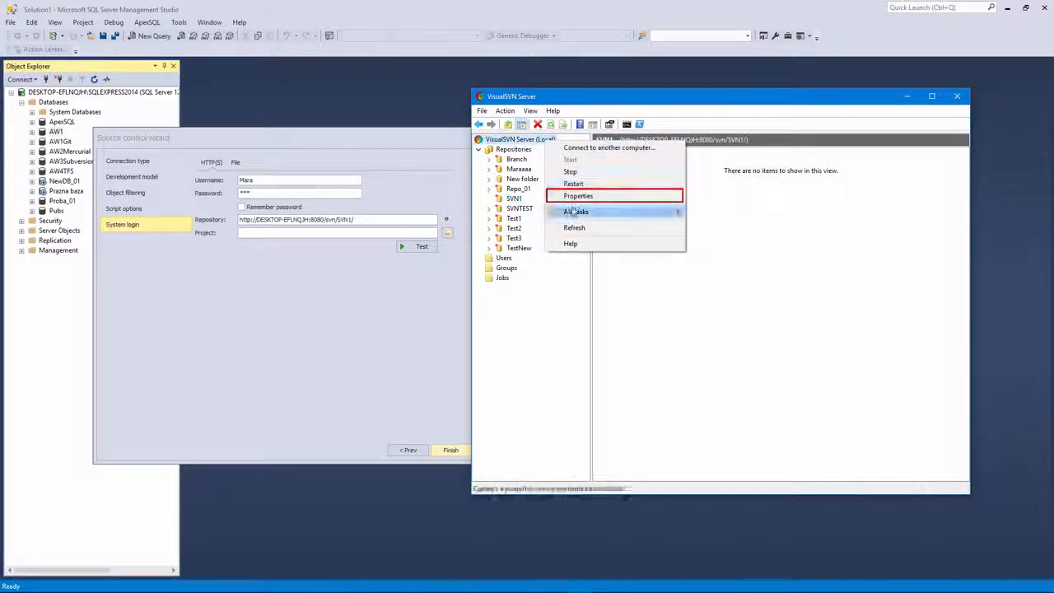
click(576, 196)
click(577, 200)
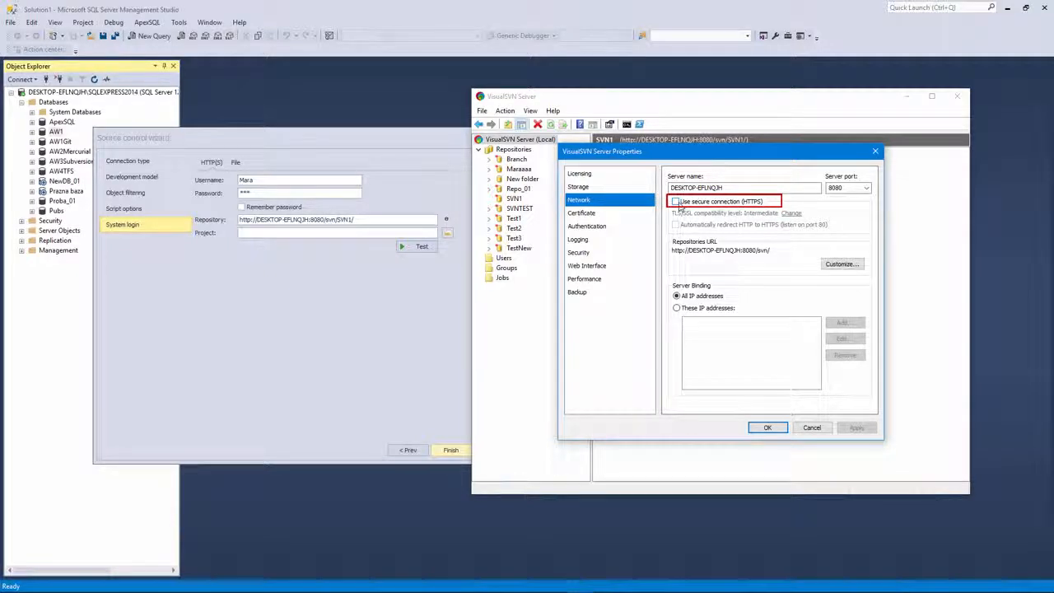
click(676, 202)
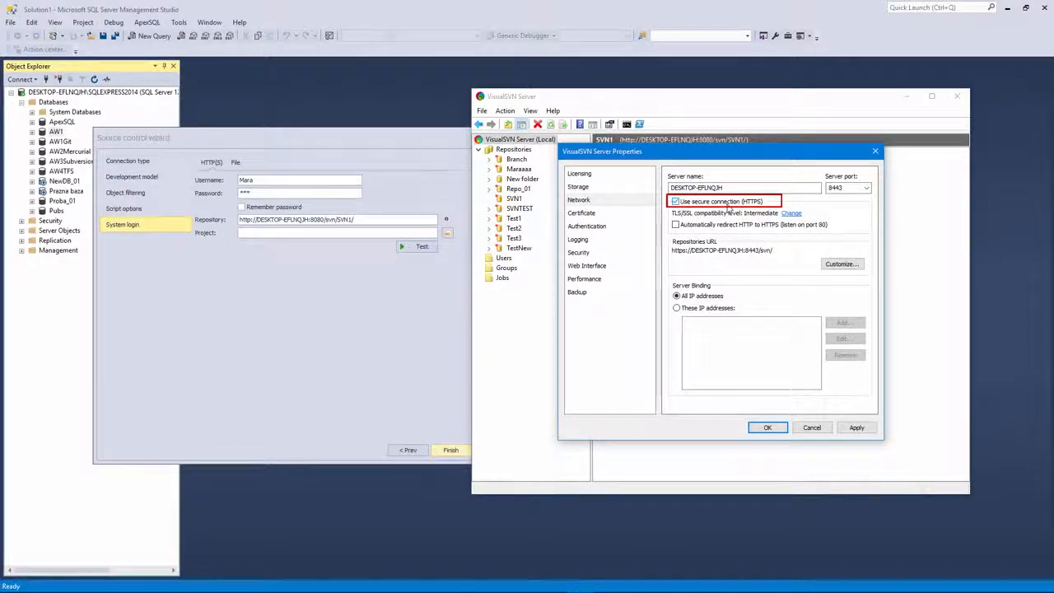
click(767, 428)
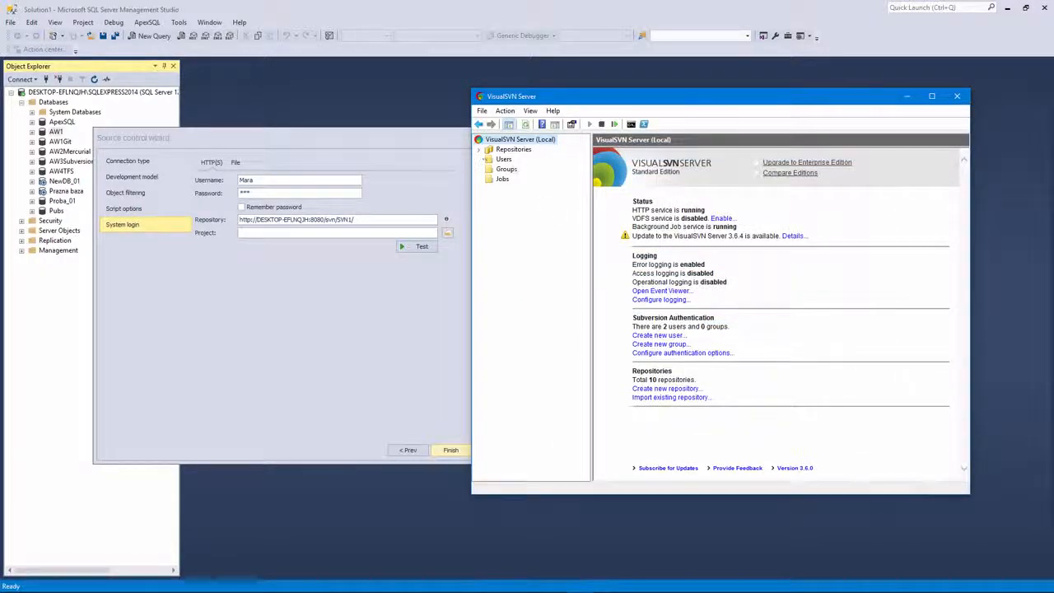
Step: Copy SVN1's new HTTPS address and select the old address in the wizard
click(479, 149)
right_click(514, 199)
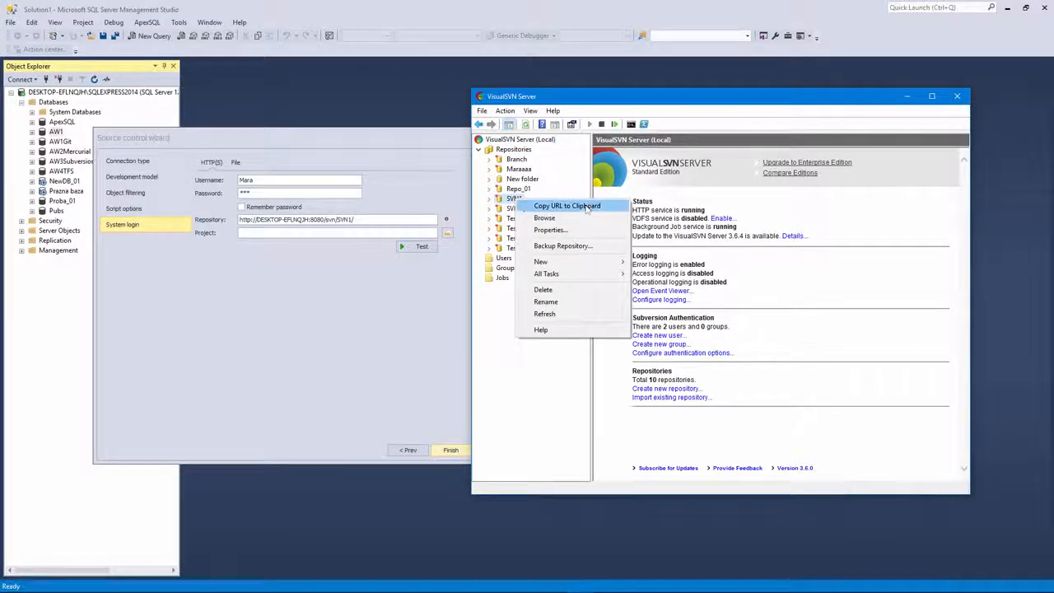
click(544, 206)
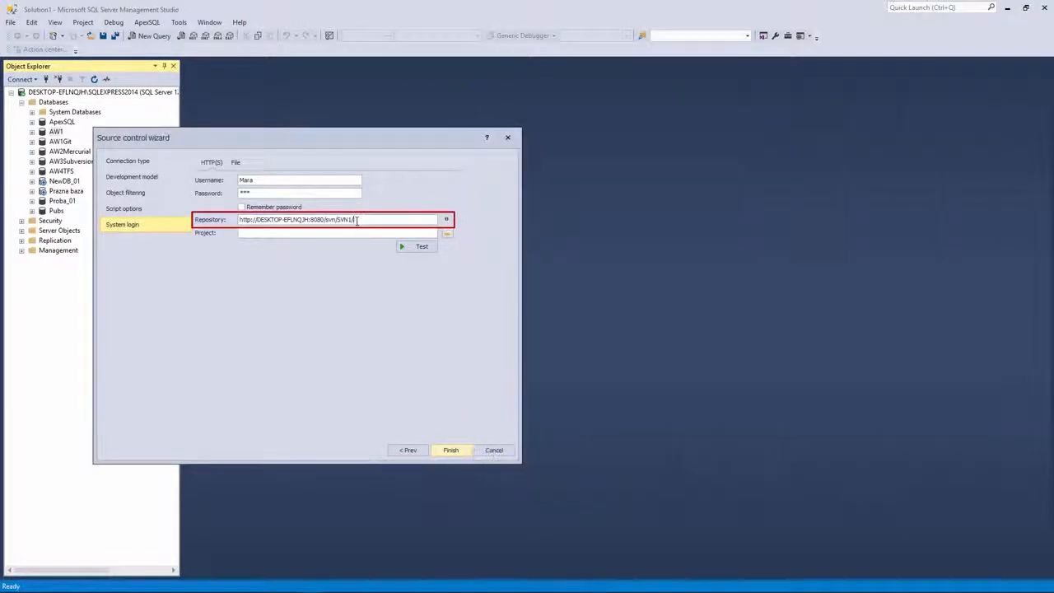
drag(358, 219, 239, 219)
Step: Paste the HTTPS SVN1 address, confirm the AW1Repository project, and finish linking AW1
right_click(277, 220)
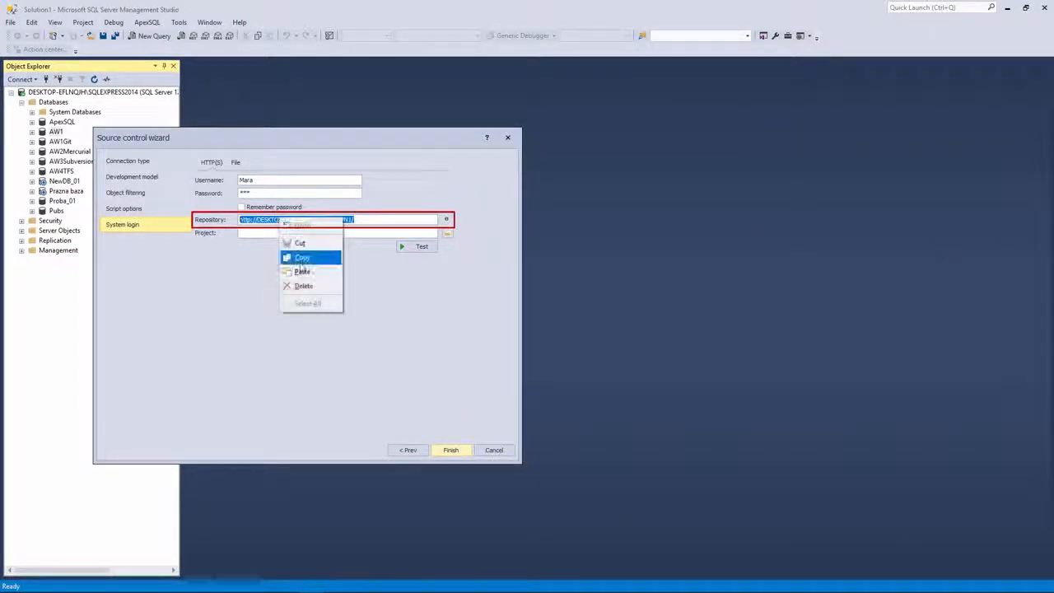
click(297, 271)
drag(344, 138, 502, 142)
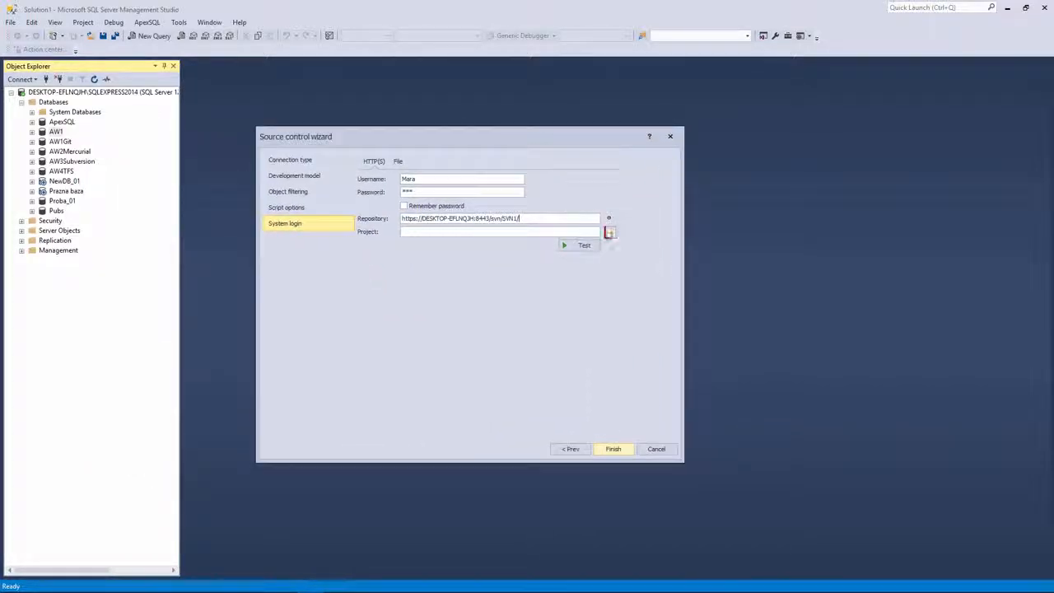
click(609, 231)
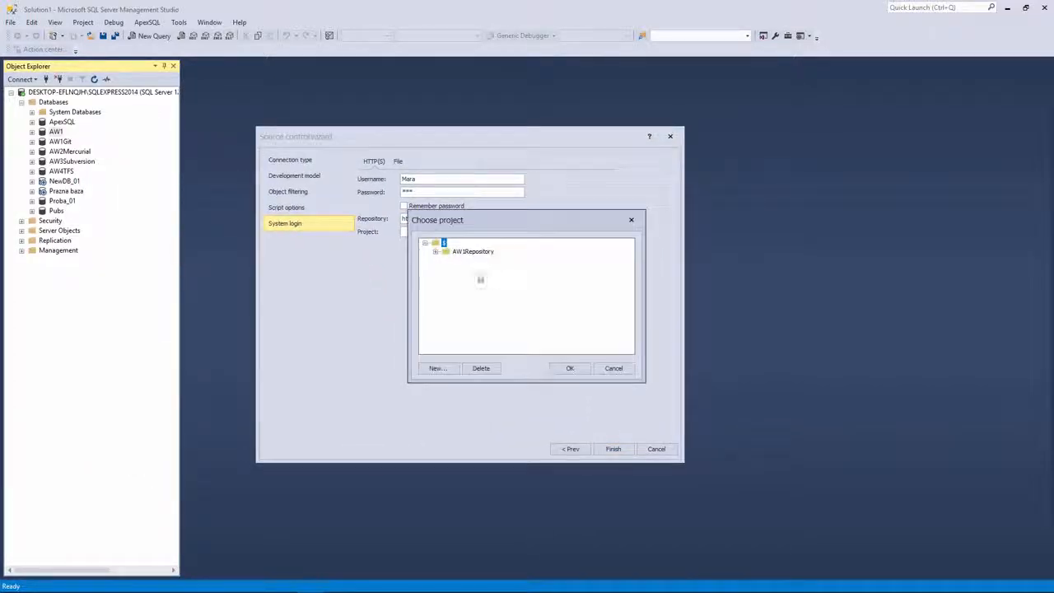
click(569, 368)
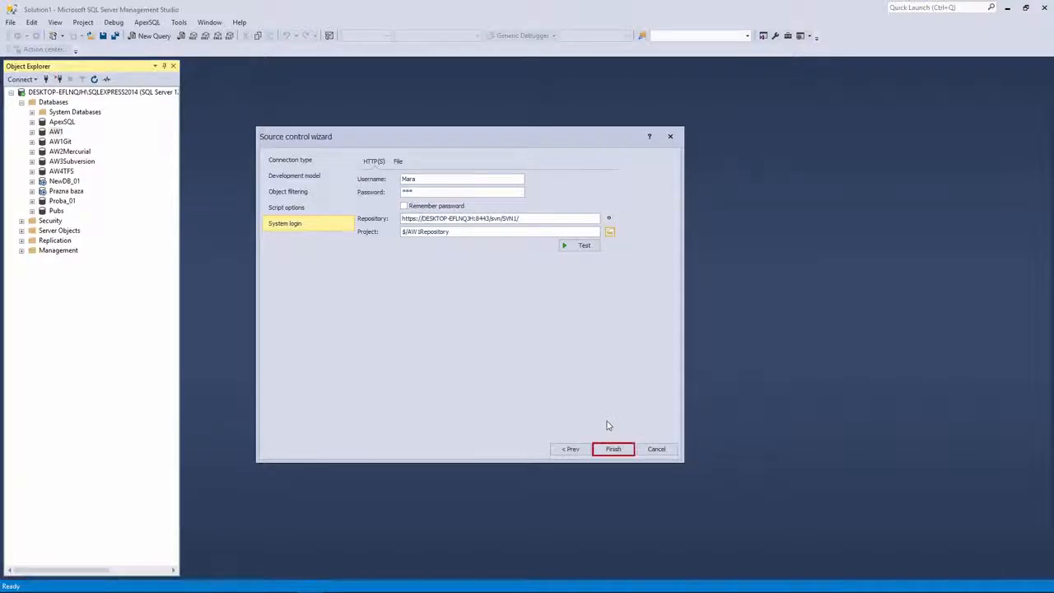
click(613, 449)
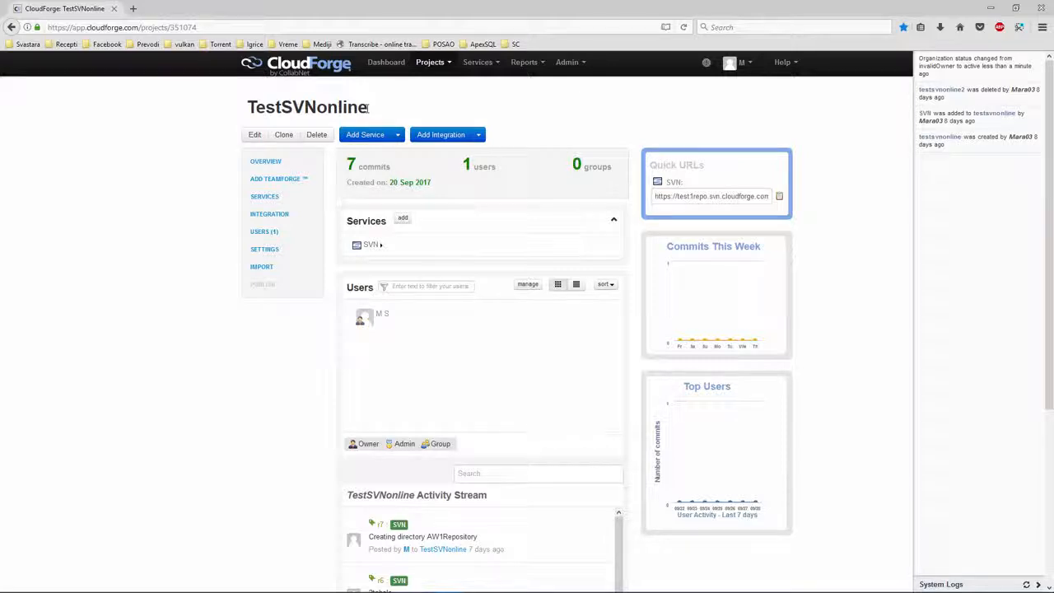
Step: Copy the TestSVNonline SVN address from CloudForge and return to AW1 in Management Studio
drag(368, 107, 244, 108)
click(279, 109)
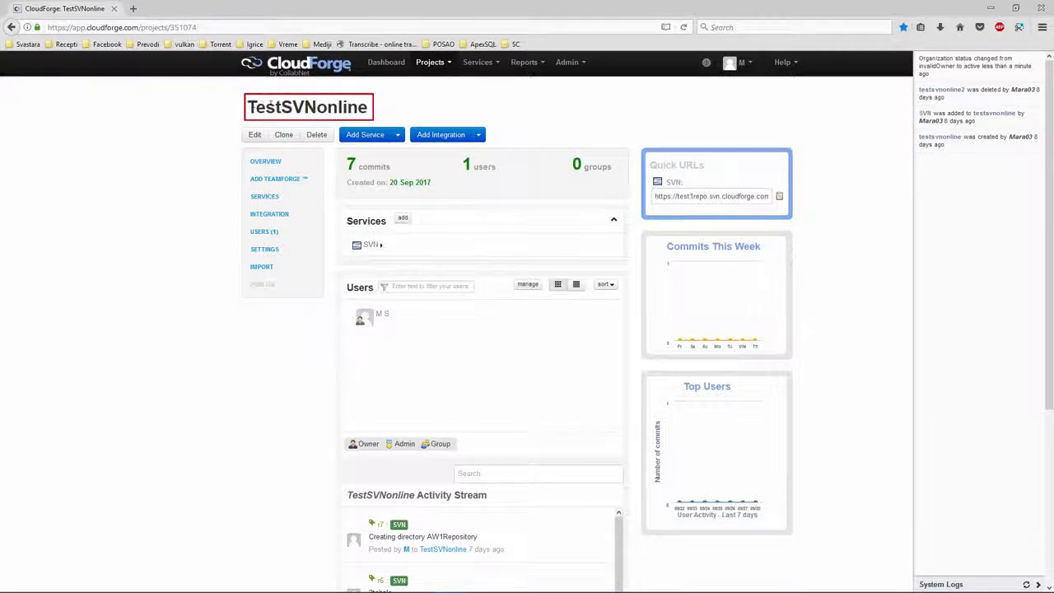
drag(247, 107, 372, 109)
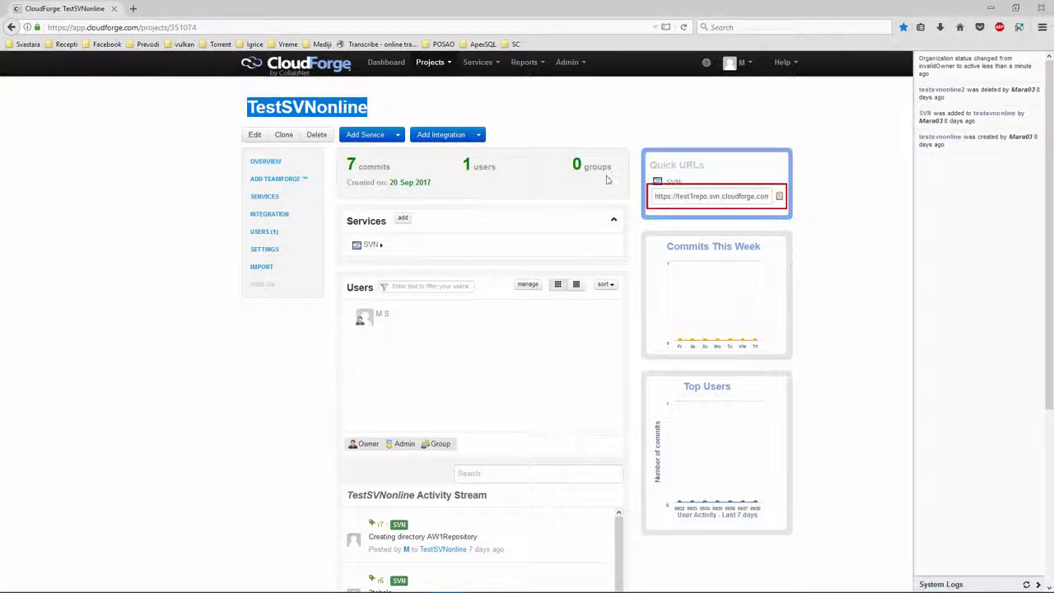
click(778, 197)
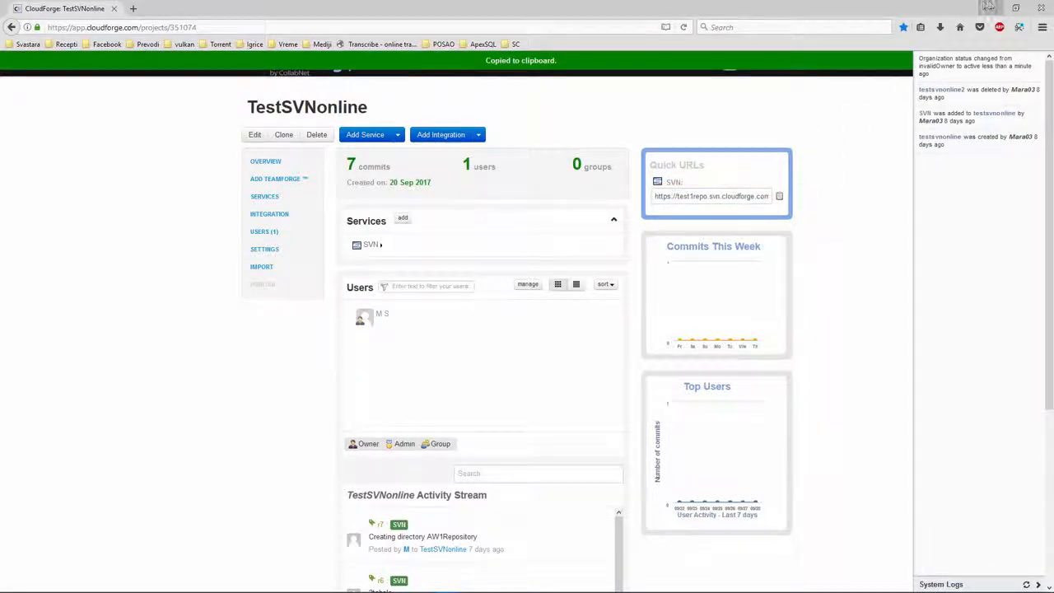
click(990, 8)
right_click(61, 133)
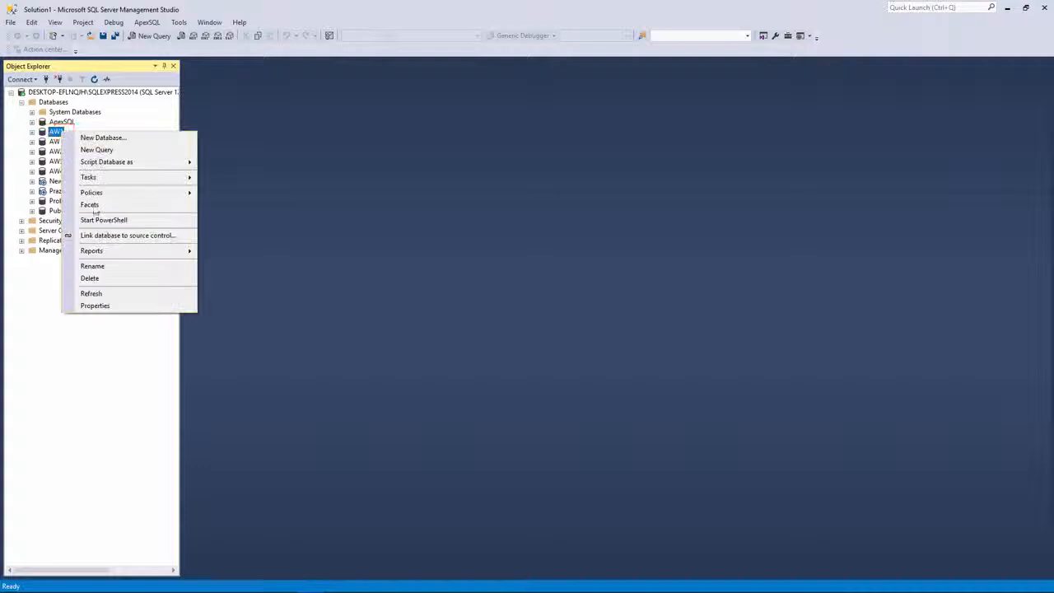
Step: Start linking AW1, enter the CloudForge username, and paste the CloudForge repository address
click(108, 236)
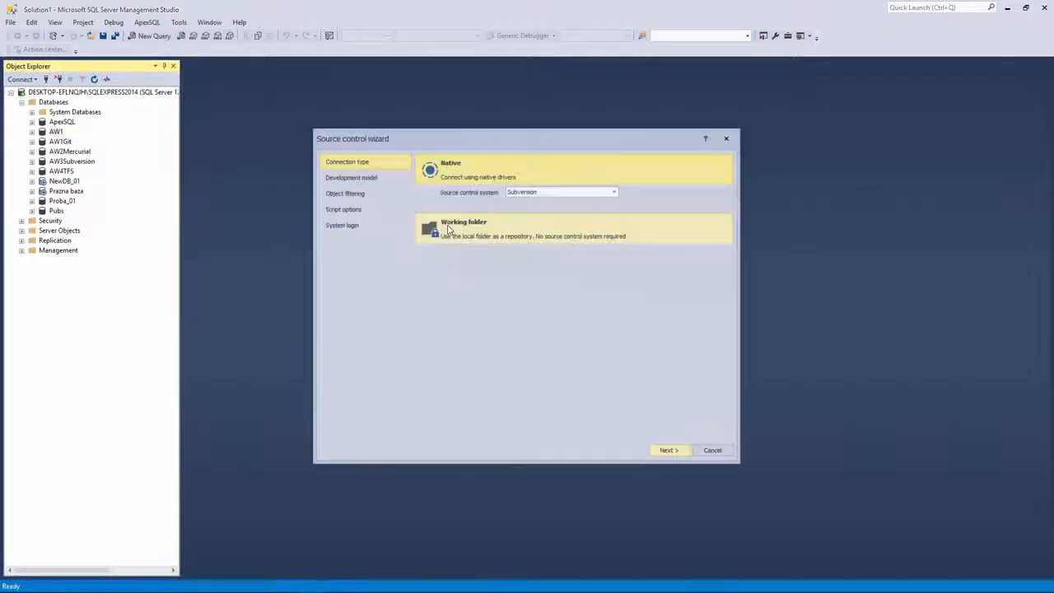
click(353, 226)
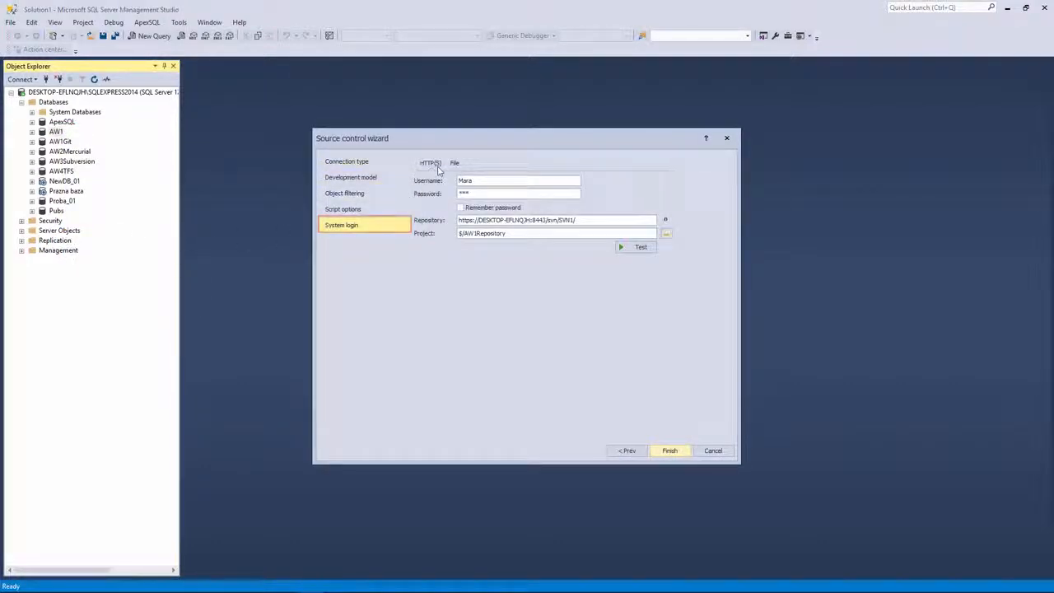
drag(474, 180, 446, 181)
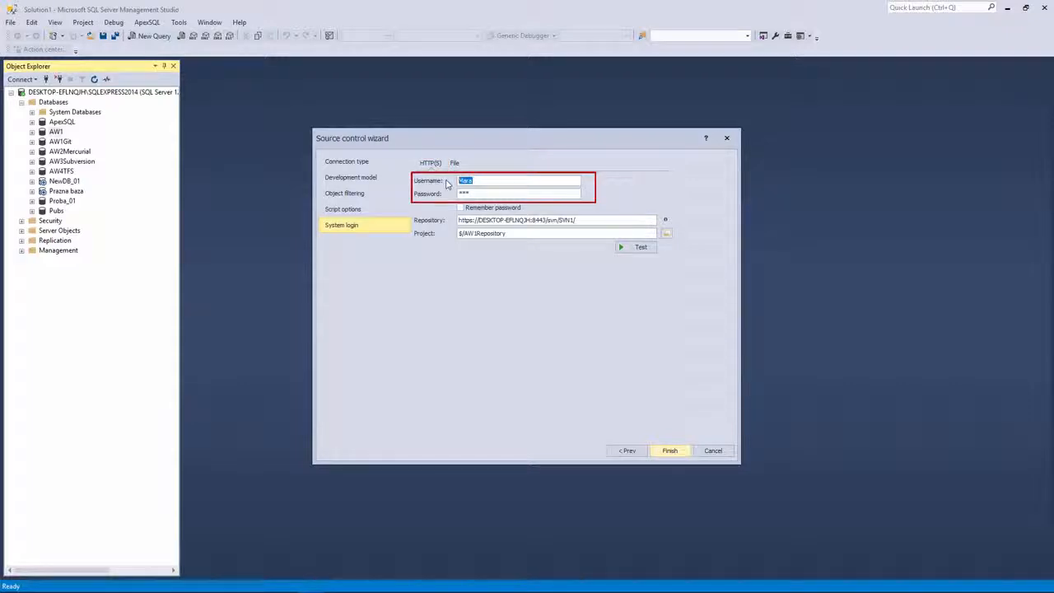
text(Mara03)
text(********)
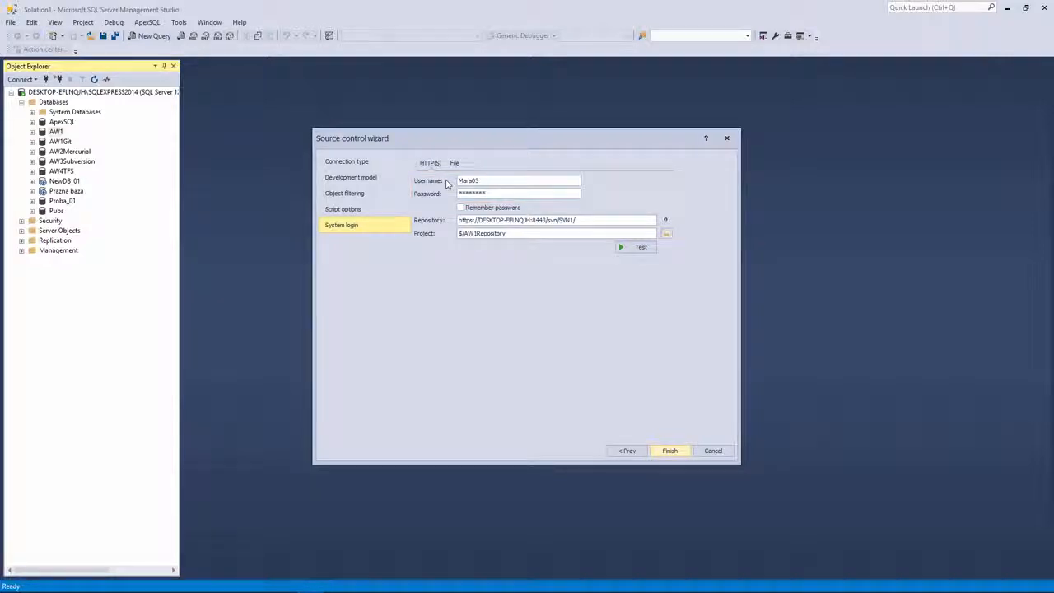
drag(576, 220, 458, 221)
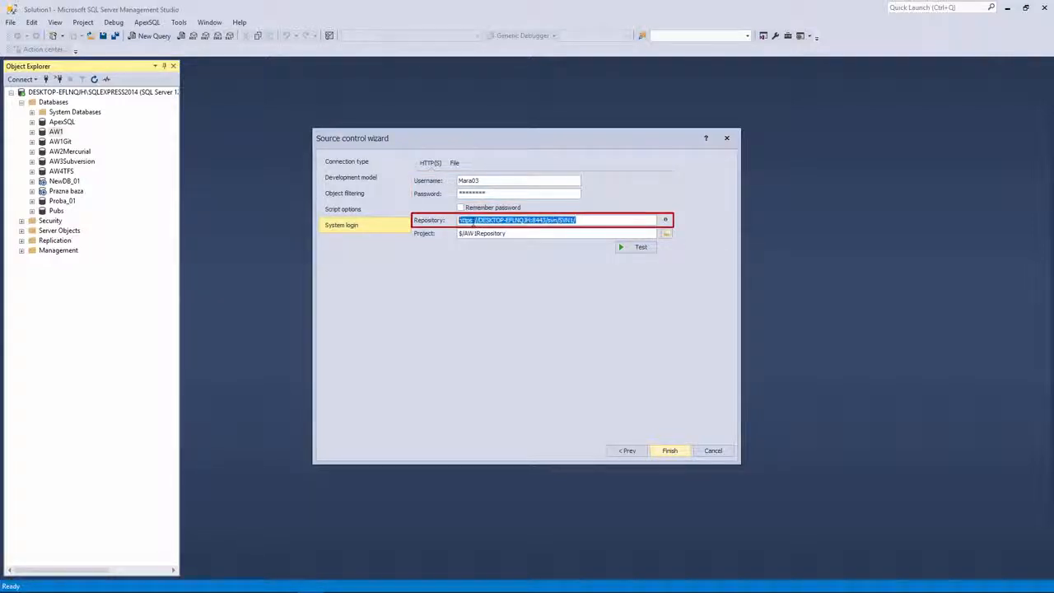
right_click(471, 223)
click(496, 274)
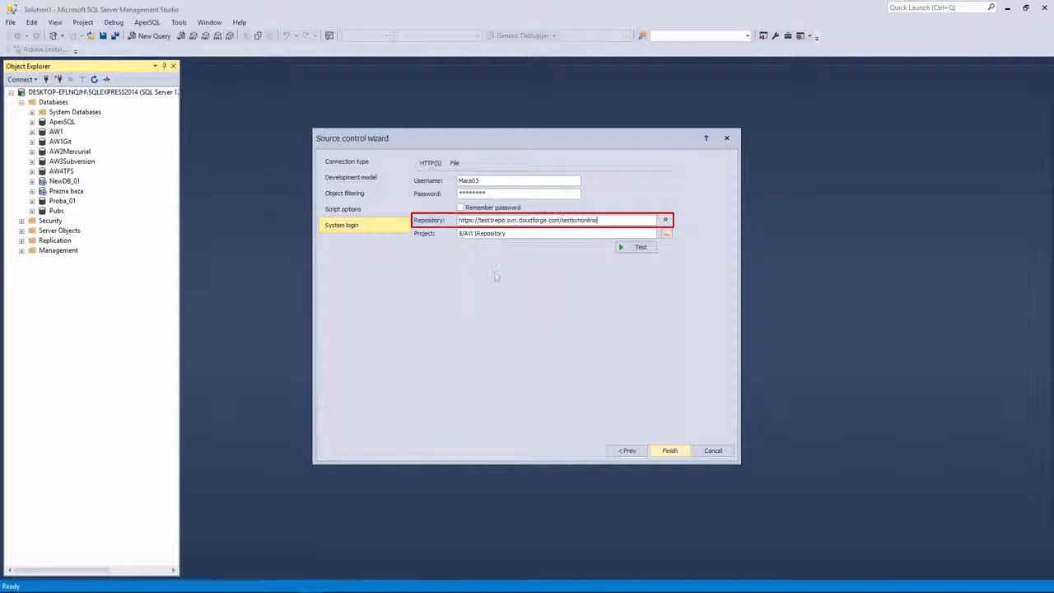
Step: Create a new AW1Repository project in CloudForge, confirm it, and finish the link
click(666, 234)
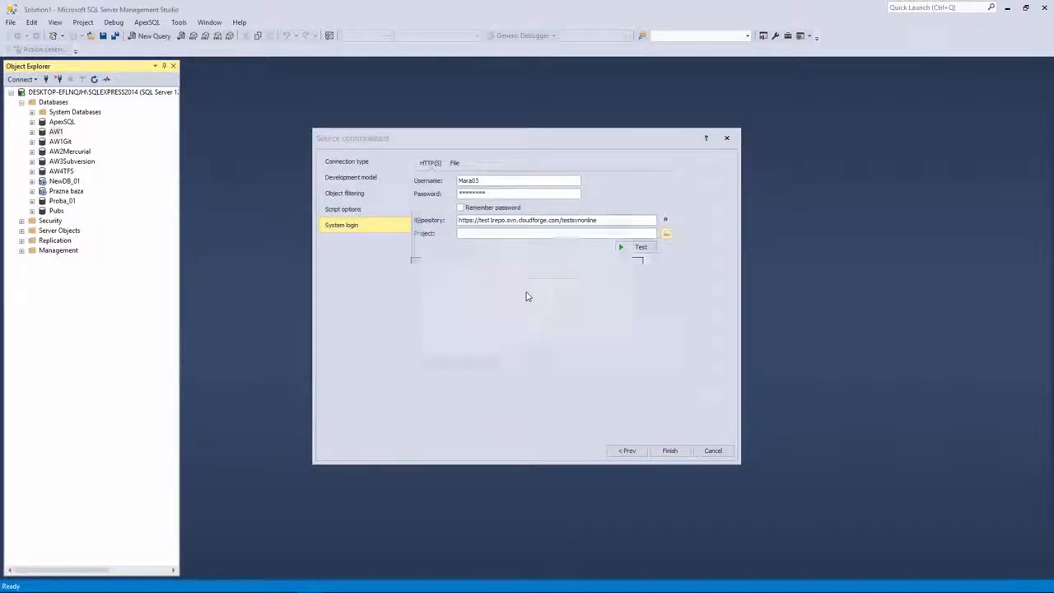
click(437, 368)
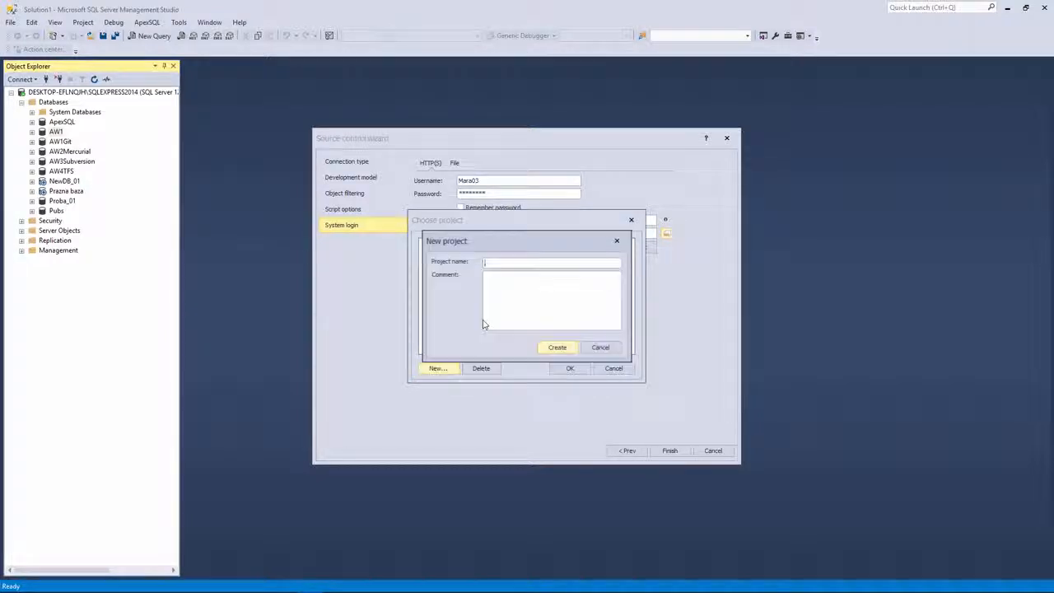
text(AW1Repository)
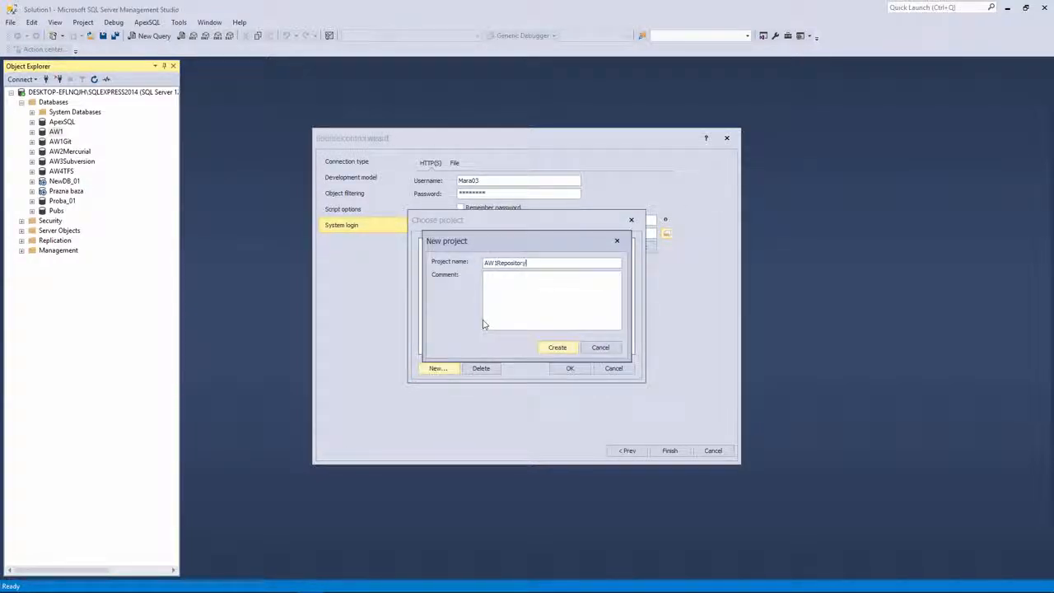
click(558, 348)
click(573, 369)
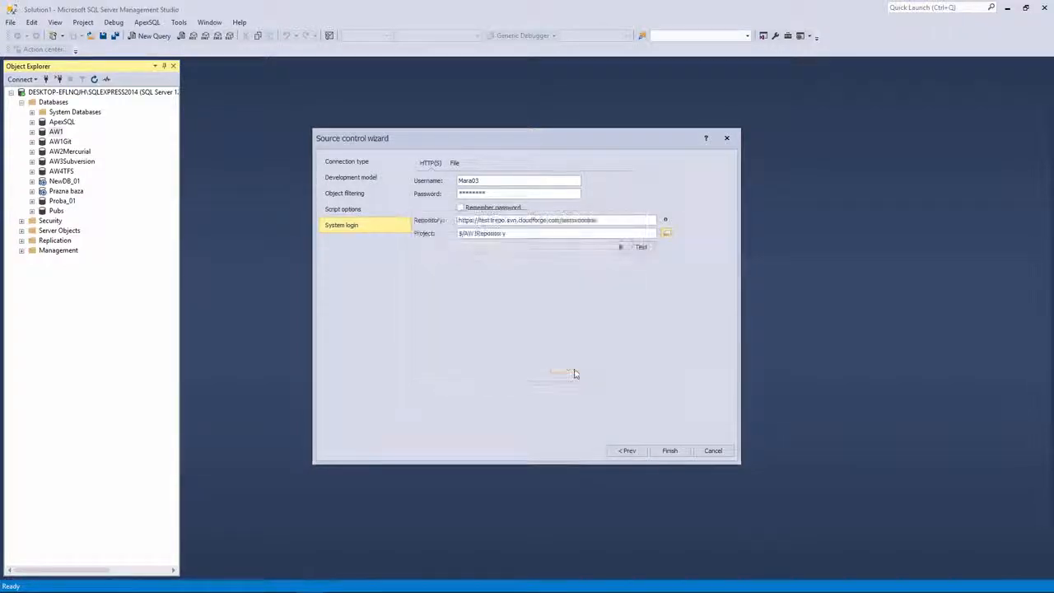
click(669, 450)
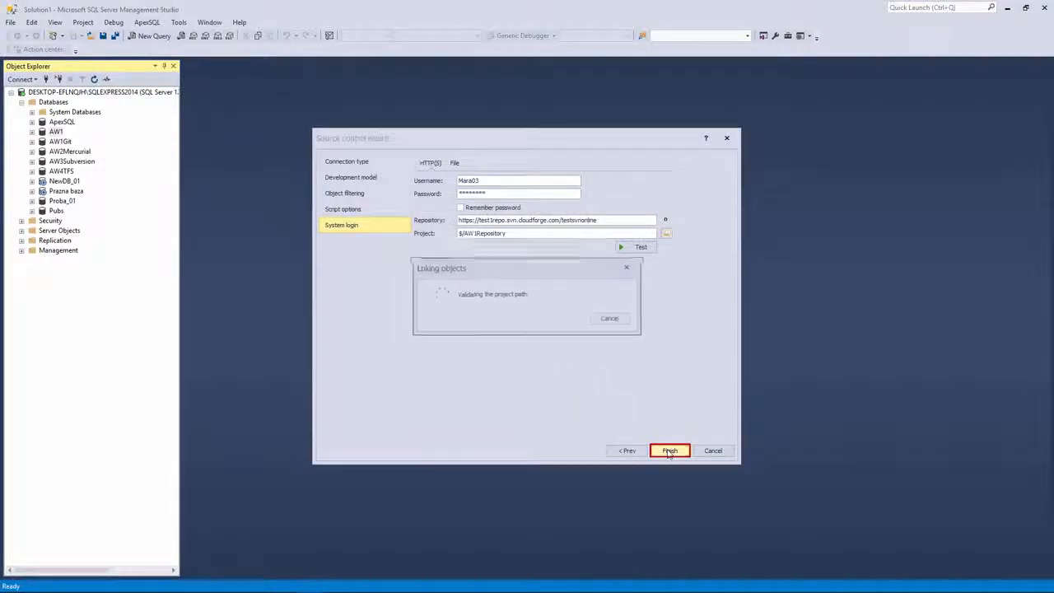